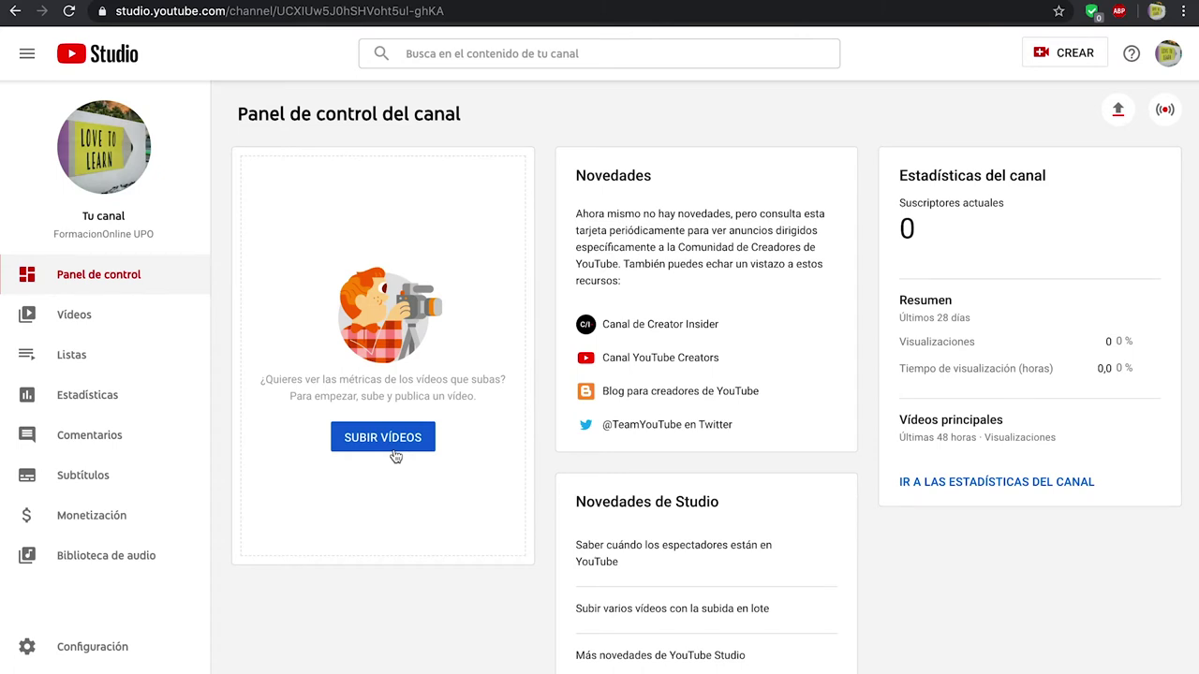
{"action": "left_click", "coordinate": [123, 326]}
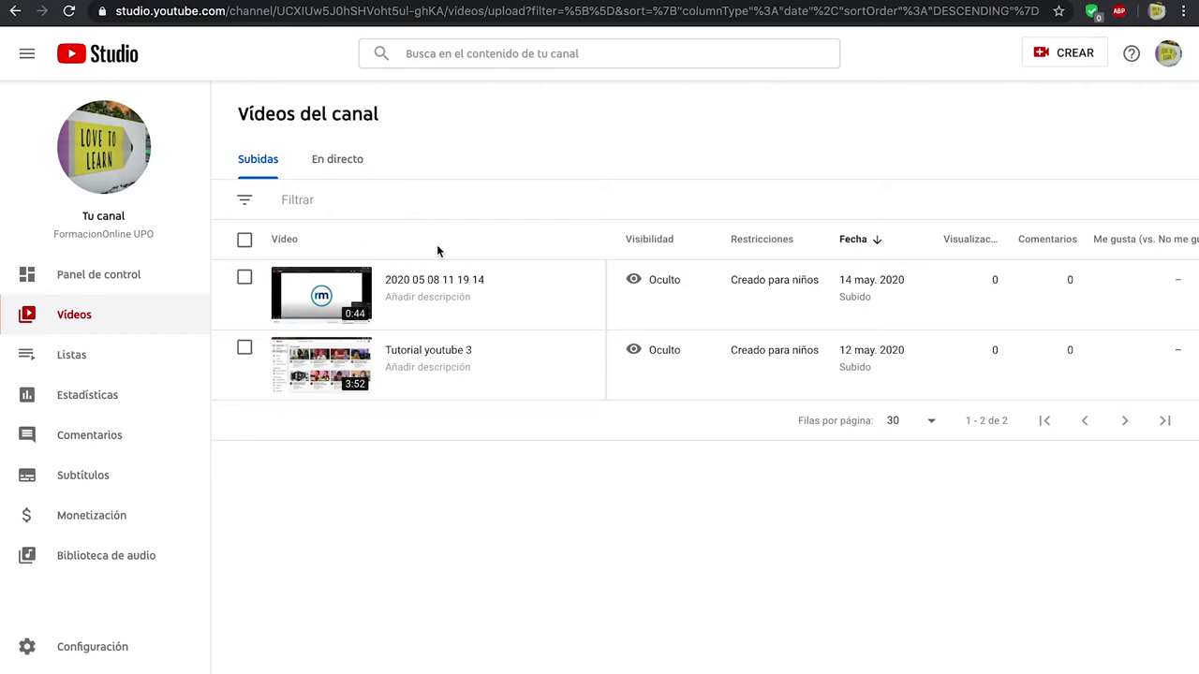
{"action": "mouse_move", "coordinate": [412, 279]}
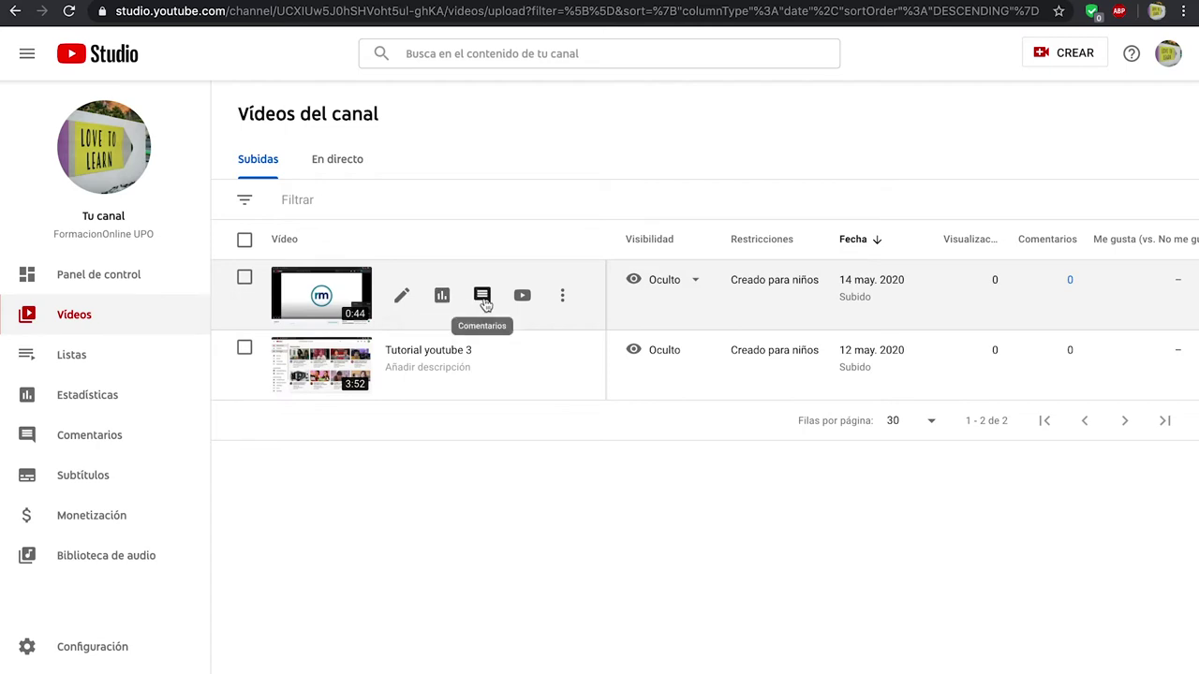
{"action": "left_click", "coordinate": [563, 296]}
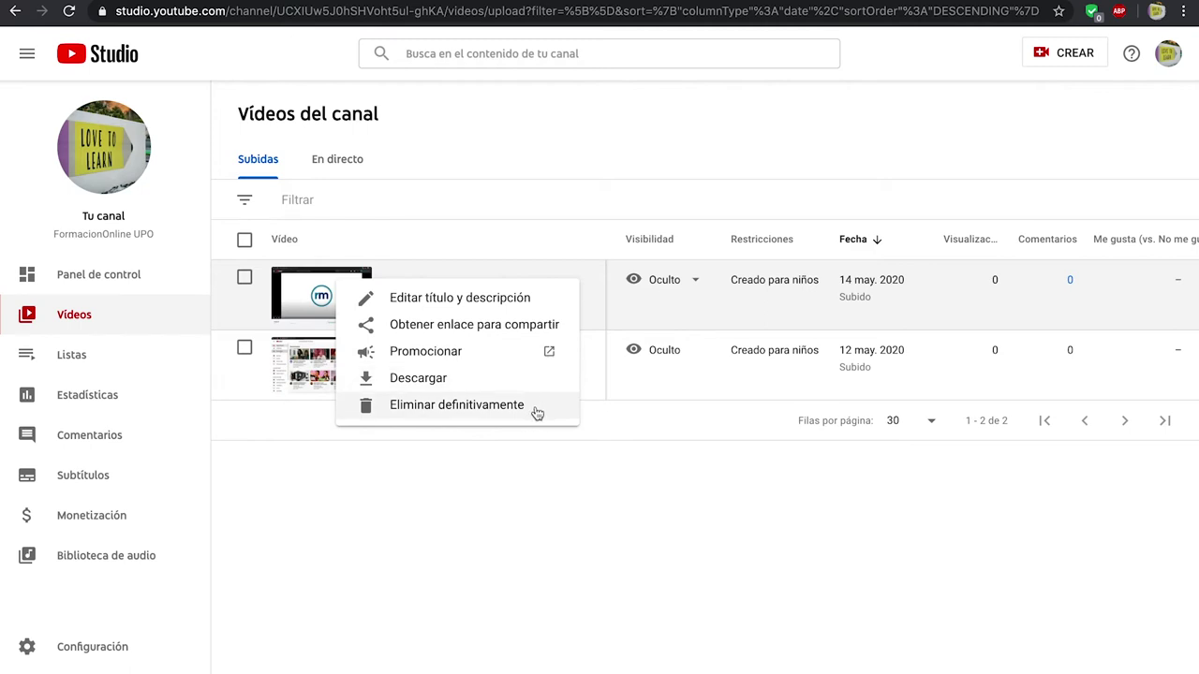
{"action": "left_click", "coordinate": [541, 460]}
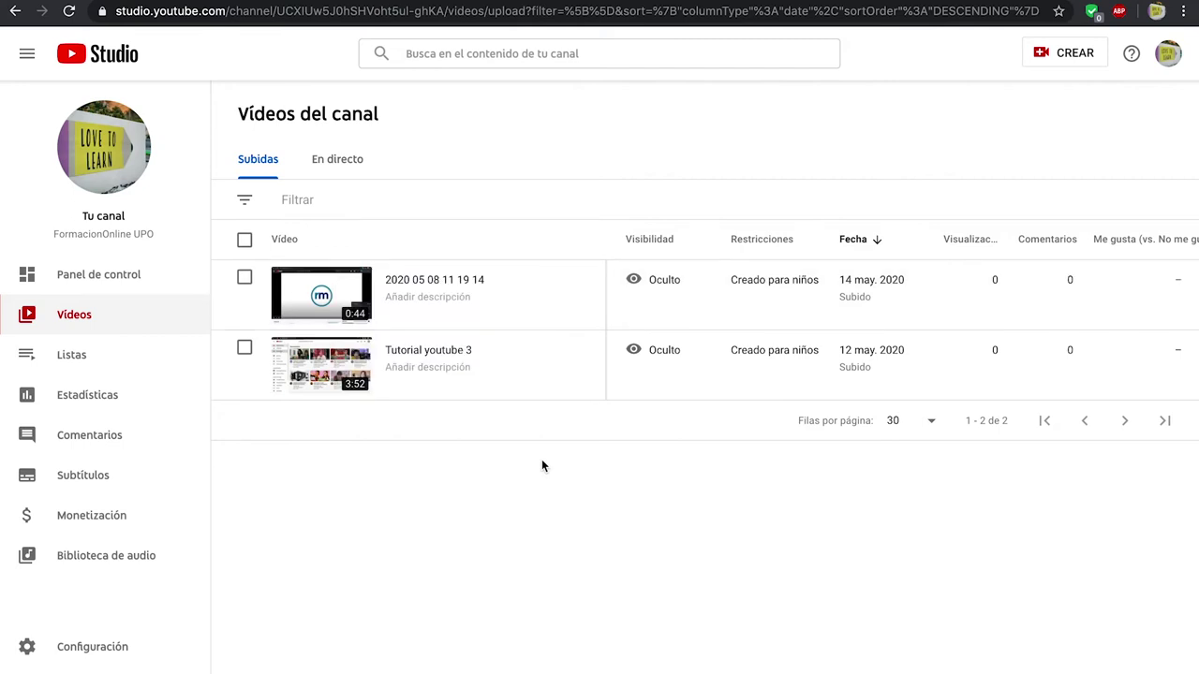
Create a public playlist titled "Nueva lista de reproducción" from the channel's playlists page
{"action": "left_click", "coordinate": [150, 359]}
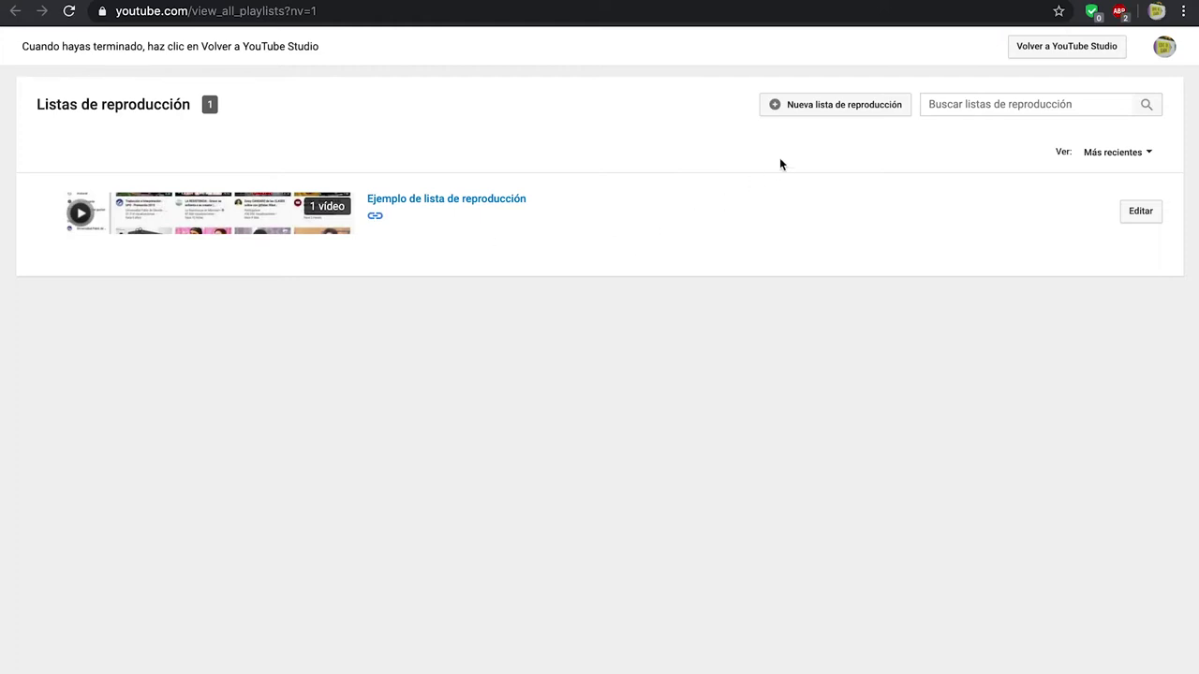
{"action": "left_click", "coordinate": [829, 112]}
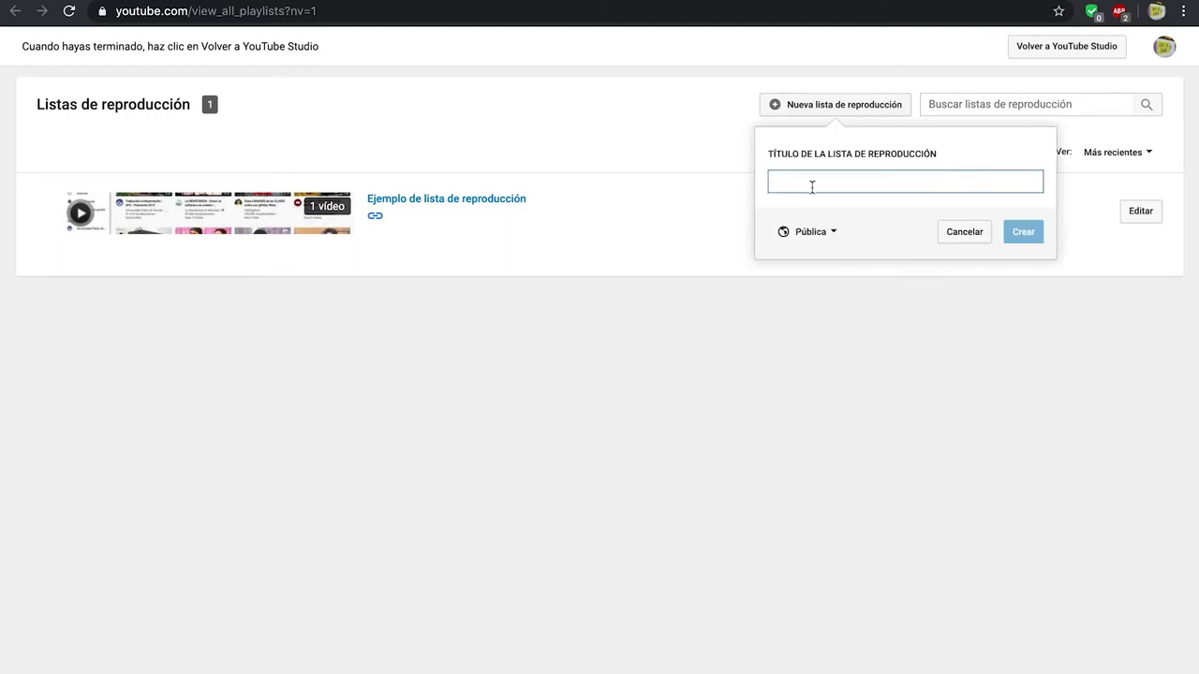
{"action": "type", "text": "Nueva lista de reproducción"}
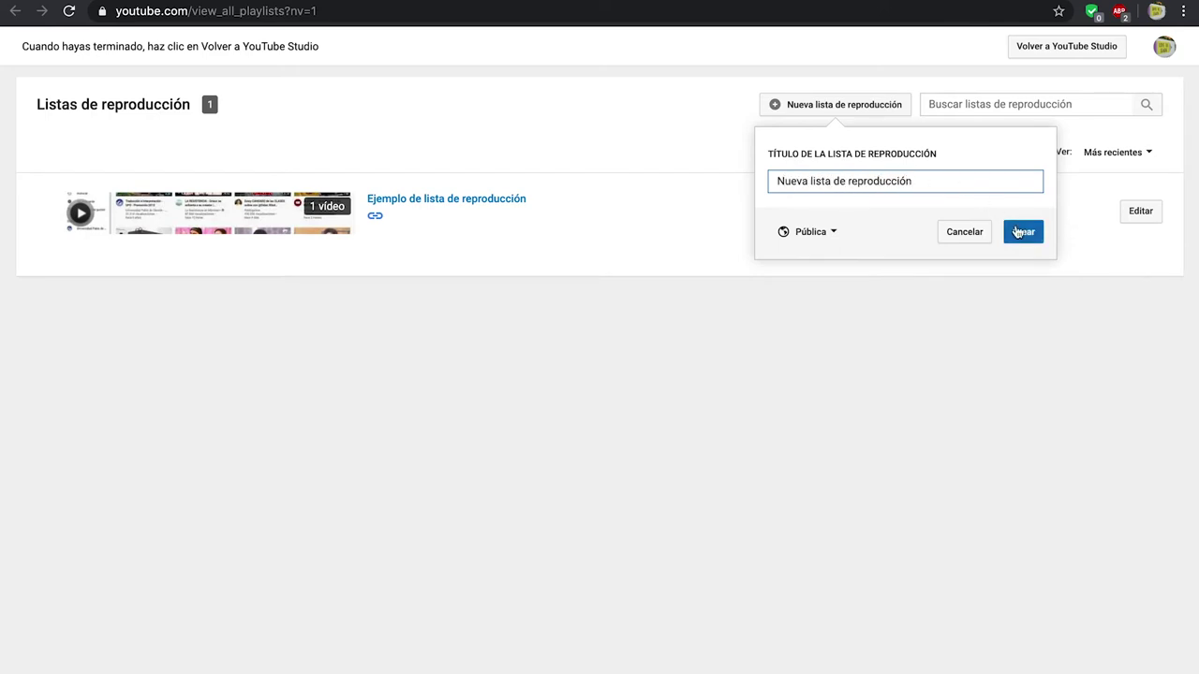
{"action": "left_click", "coordinate": [832, 235]}
{"action": "left_click", "coordinate": [862, 262]}
{"action": "left_click", "coordinate": [1021, 232]}
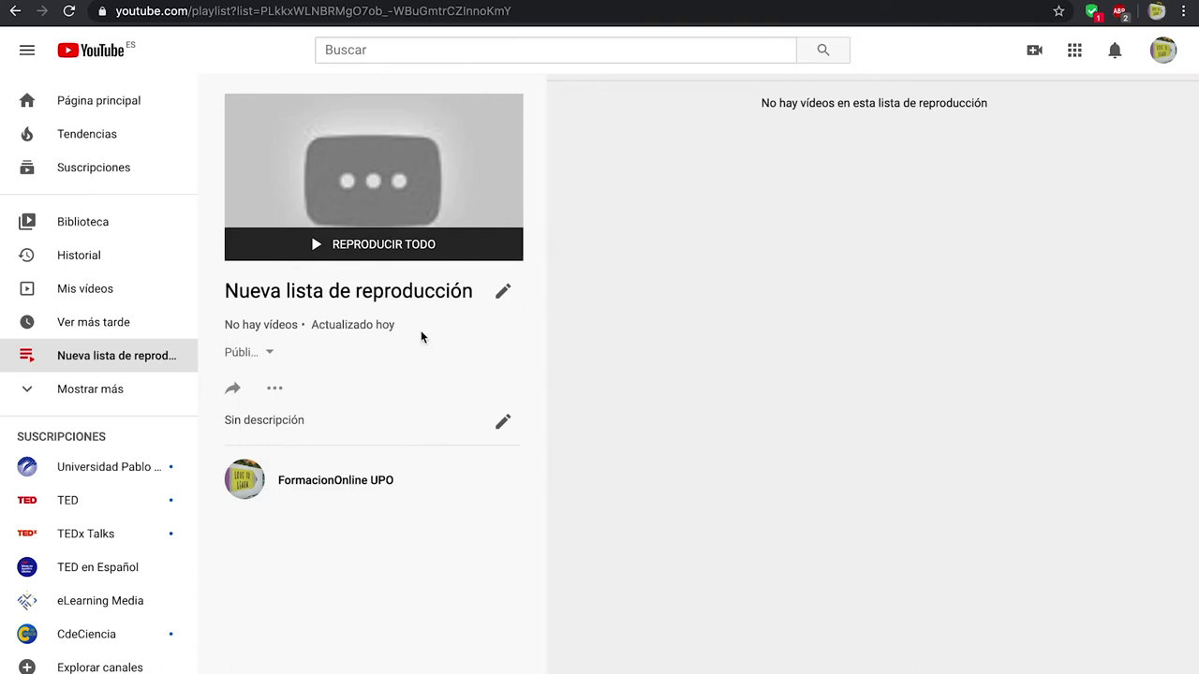
Add the channel's own video "Tutorial youtube 3" to the new playlist
{"action": "left_click", "coordinate": [276, 391]}
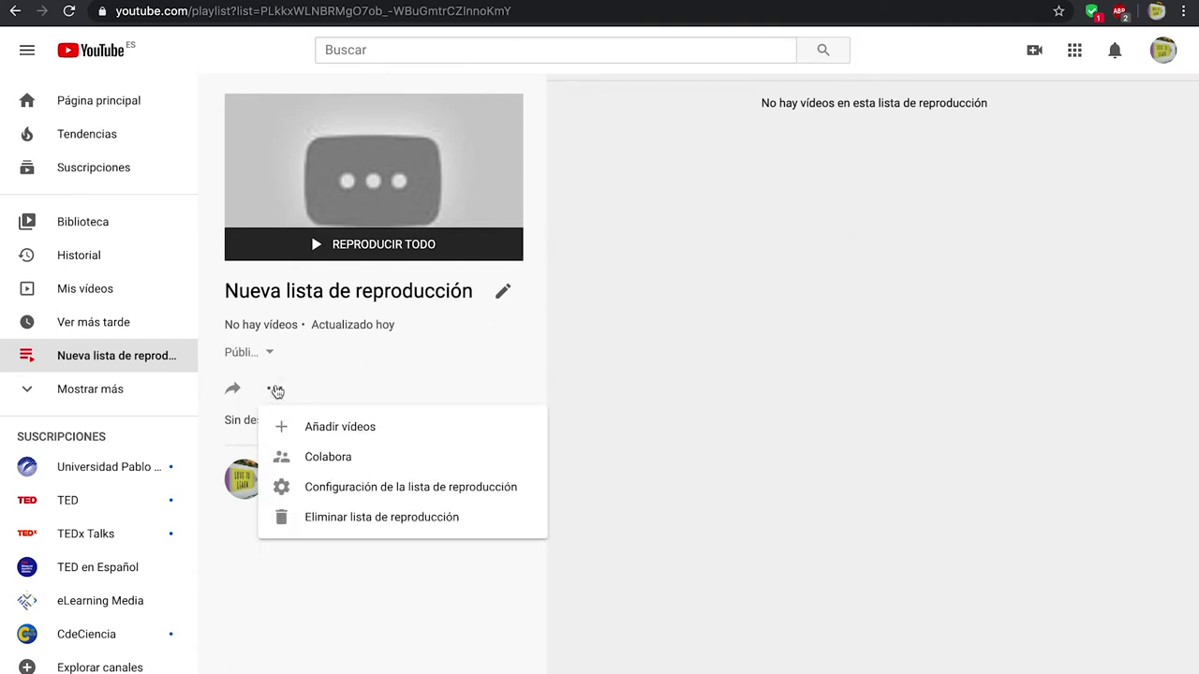
{"action": "left_click", "coordinate": [361, 434]}
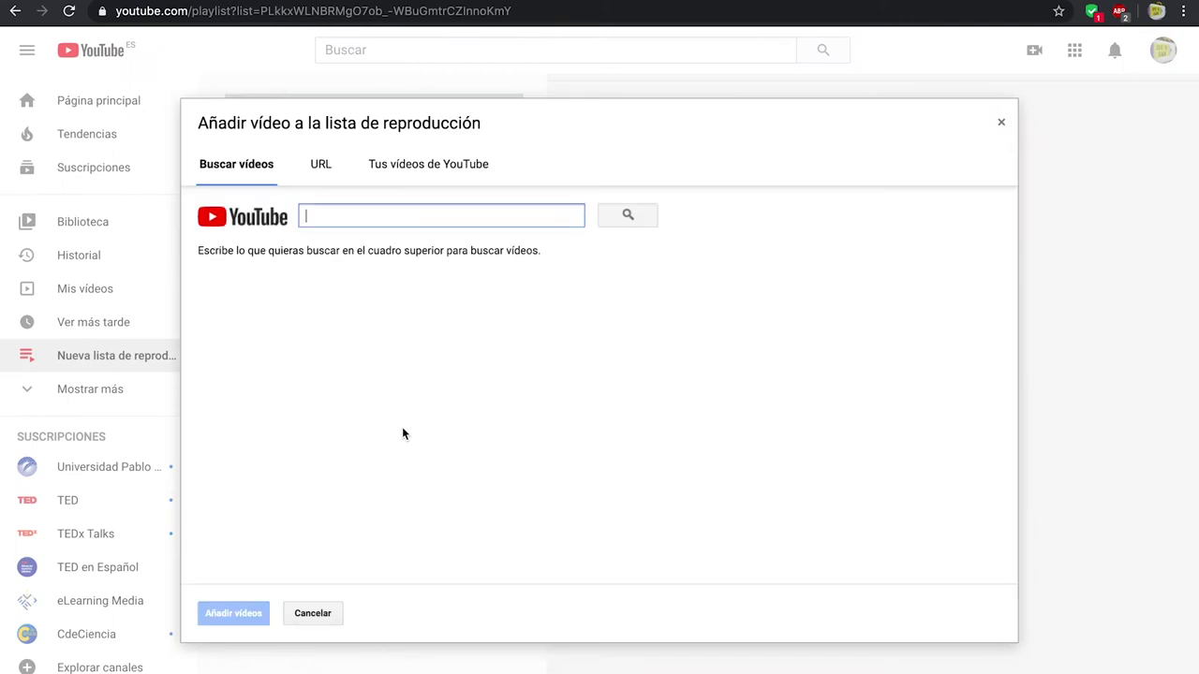
{"action": "left_click", "coordinate": [318, 170]}
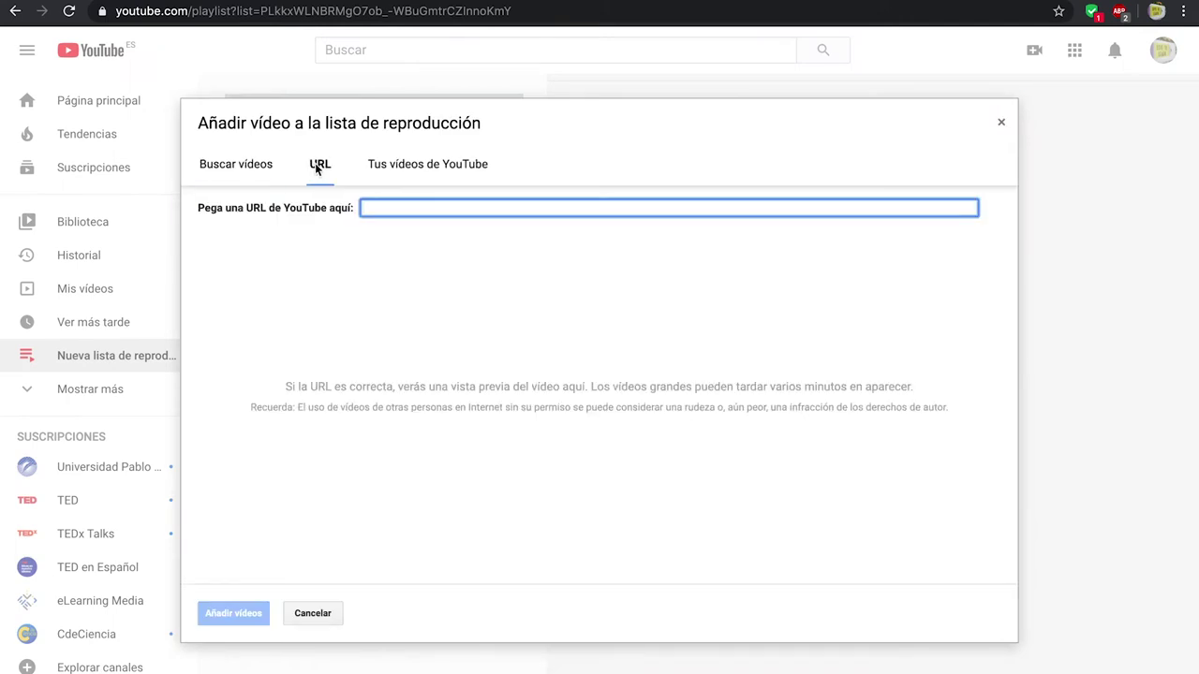
{"action": "left_click", "coordinate": [386, 169]}
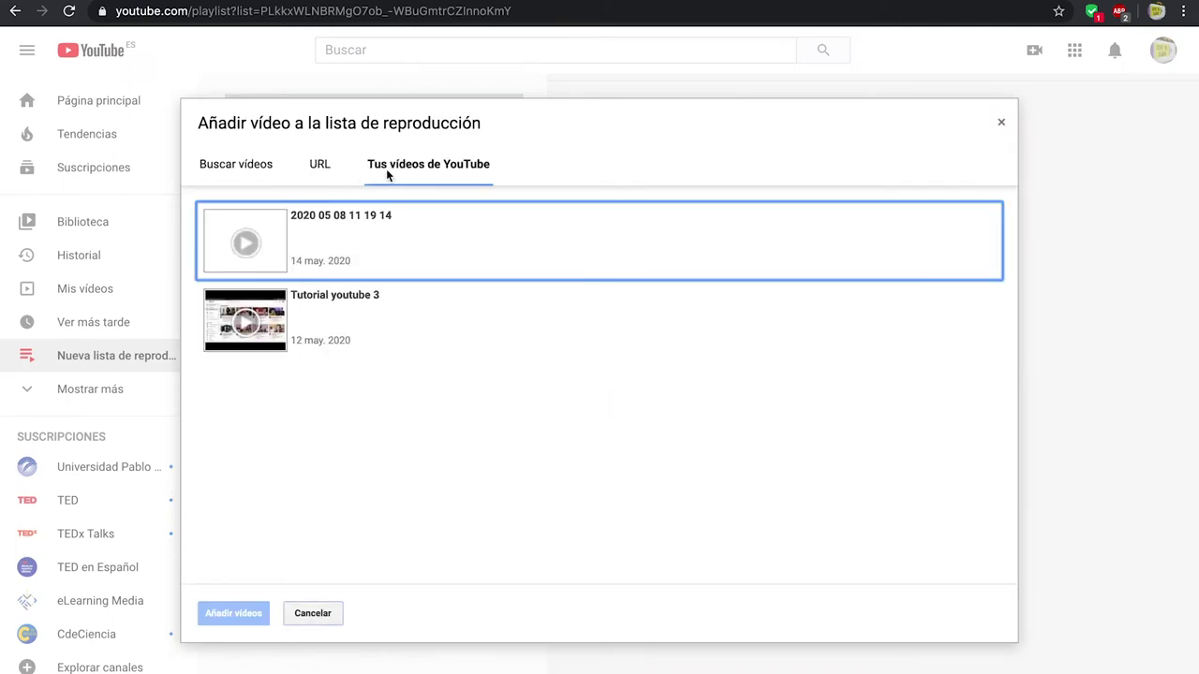
{"action": "left_click", "coordinate": [380, 324]}
{"action": "left_click", "coordinate": [247, 613]}
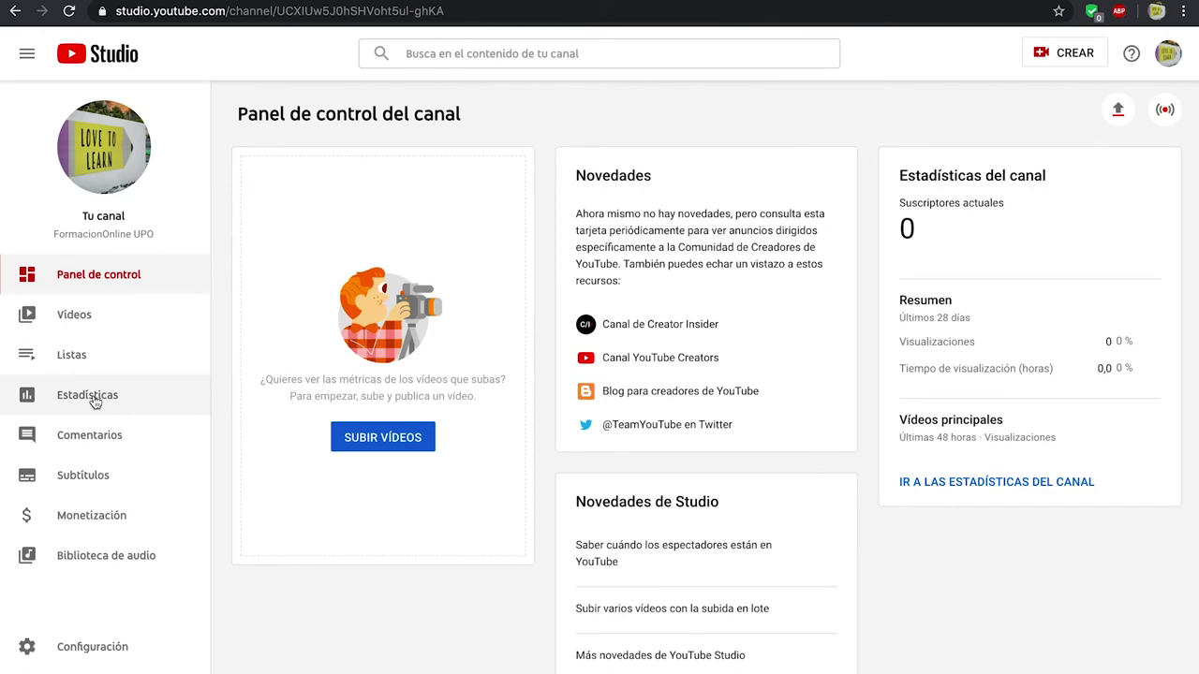
Examine the channel statistics overview and its detailed report by traffic source and geographic area
{"action": "left_click", "coordinate": [94, 397]}
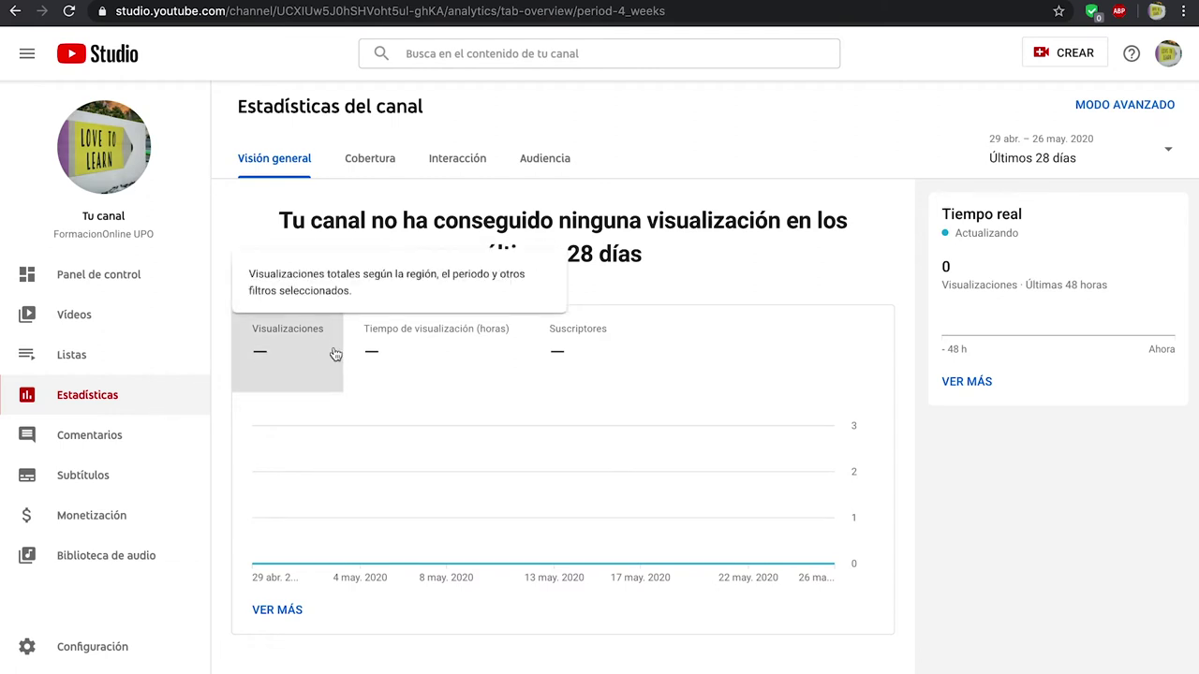
{"action": "scroll", "coordinate": [333, 348], "scroll_direction": "down", "scroll_amount": 2}
{"action": "scroll", "coordinate": [331, 359], "scroll_direction": "down", "scroll_amount": 3}
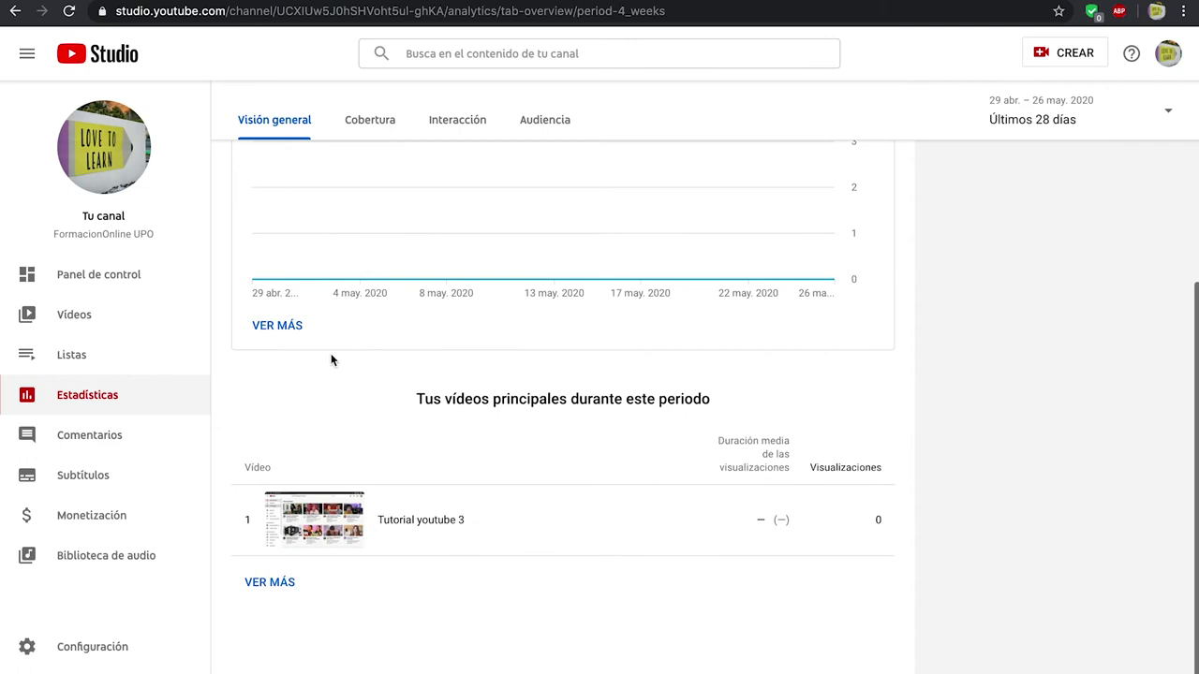
{"action": "left_click", "coordinate": [287, 331]}
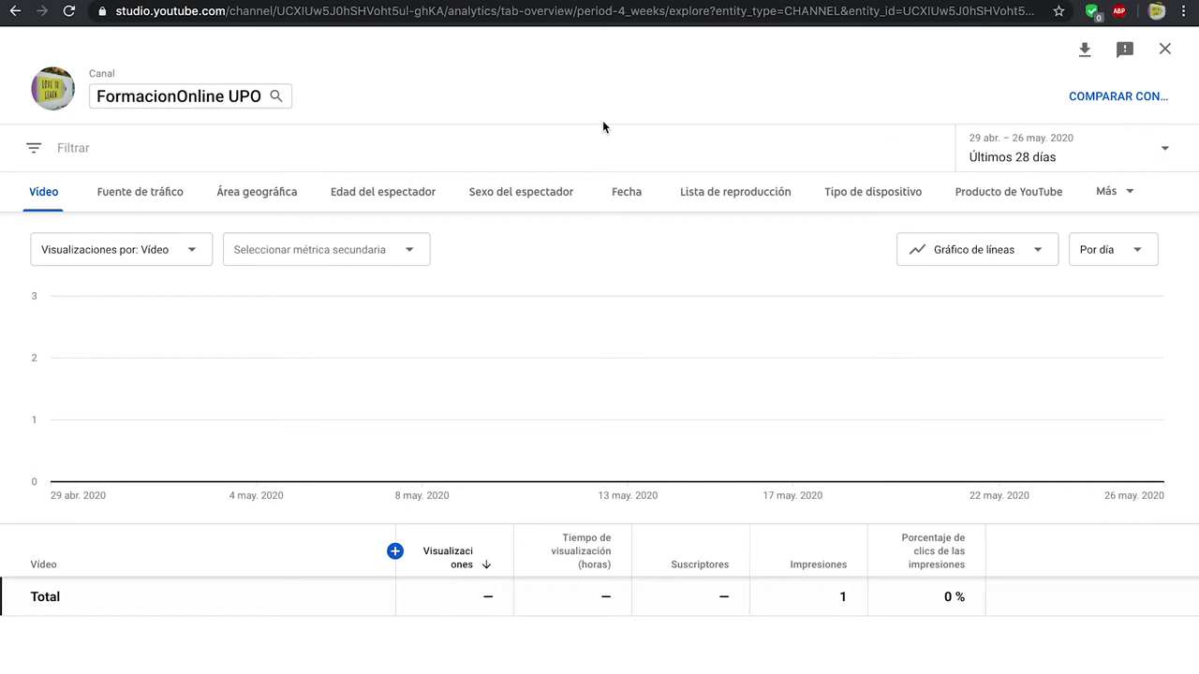
{"action": "left_click", "coordinate": [176, 194]}
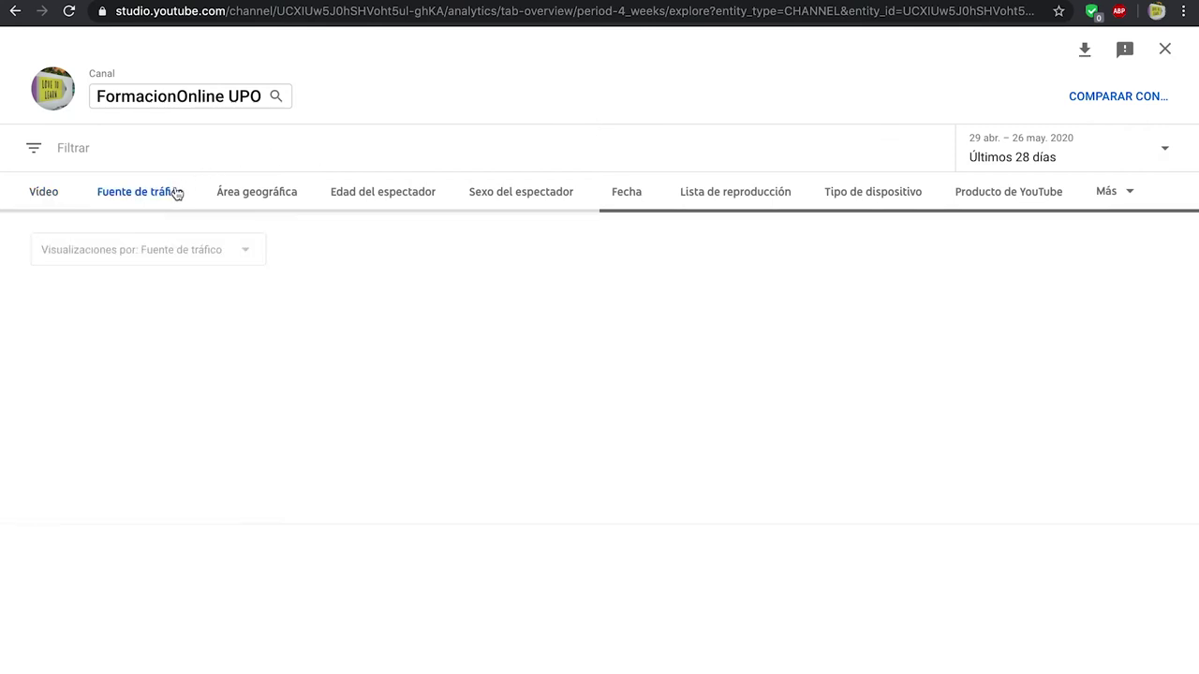
{"action": "left_click", "coordinate": [251, 198]}
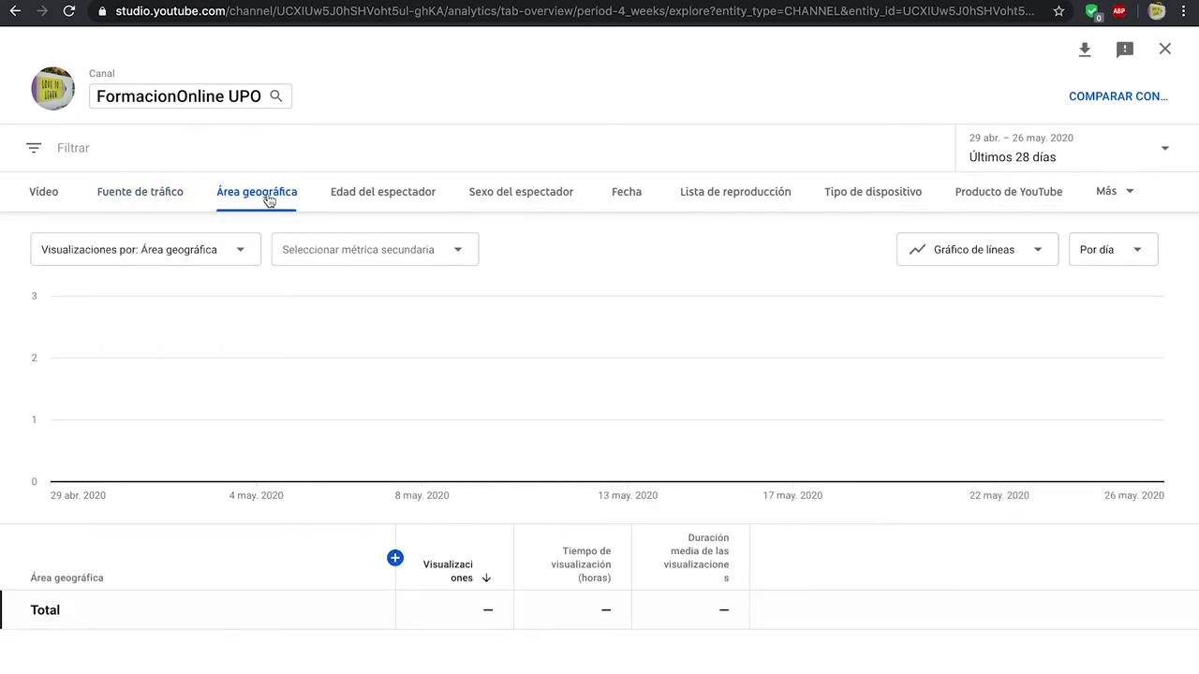
Check the report's chart type and time interval options, and close the detailed report
{"action": "left_click", "coordinate": [1036, 264]}
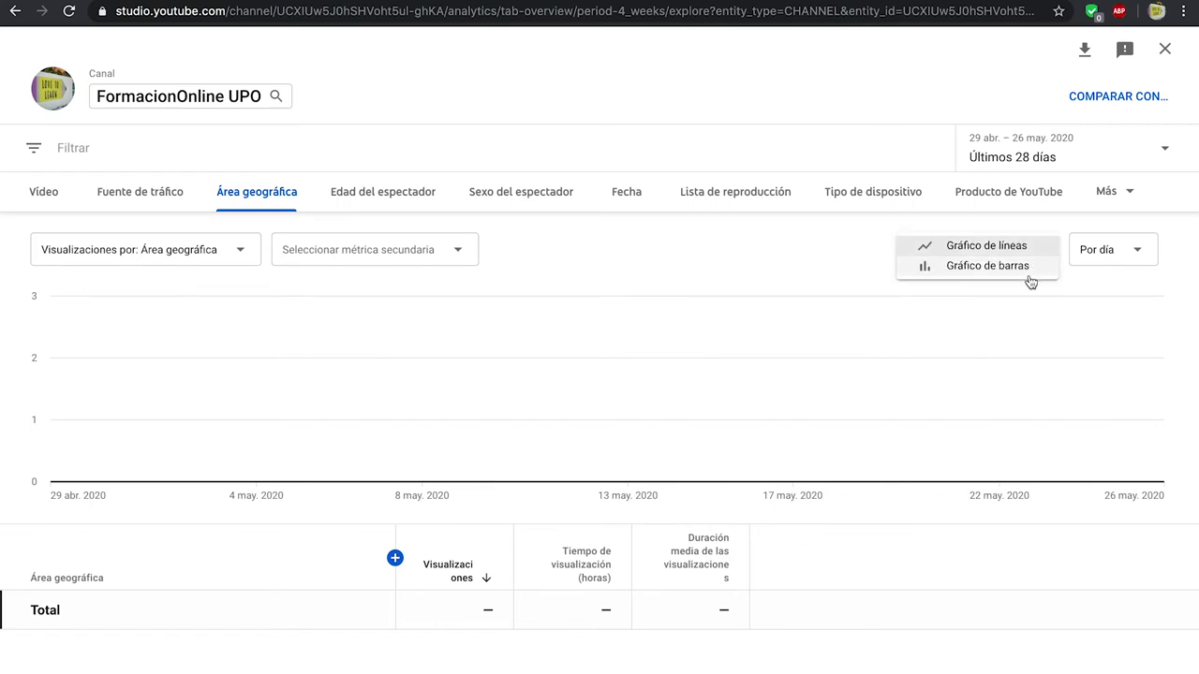
{"action": "left_click", "coordinate": [1139, 252]}
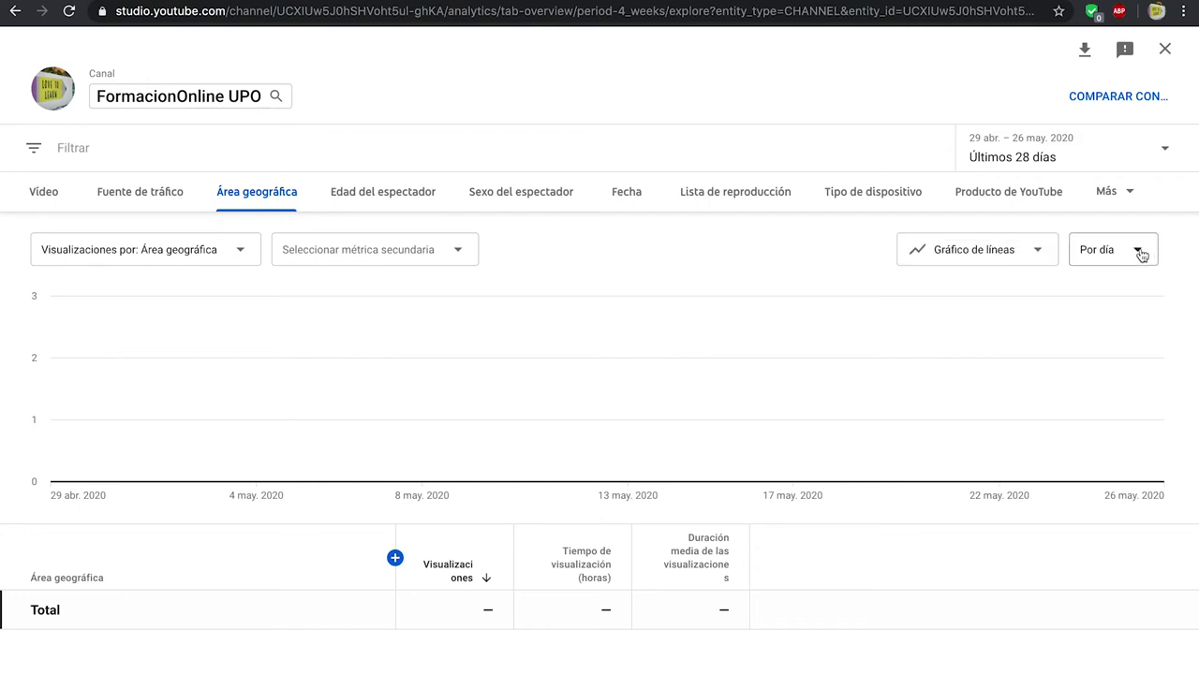
{"action": "left_click", "coordinate": [1139, 253]}
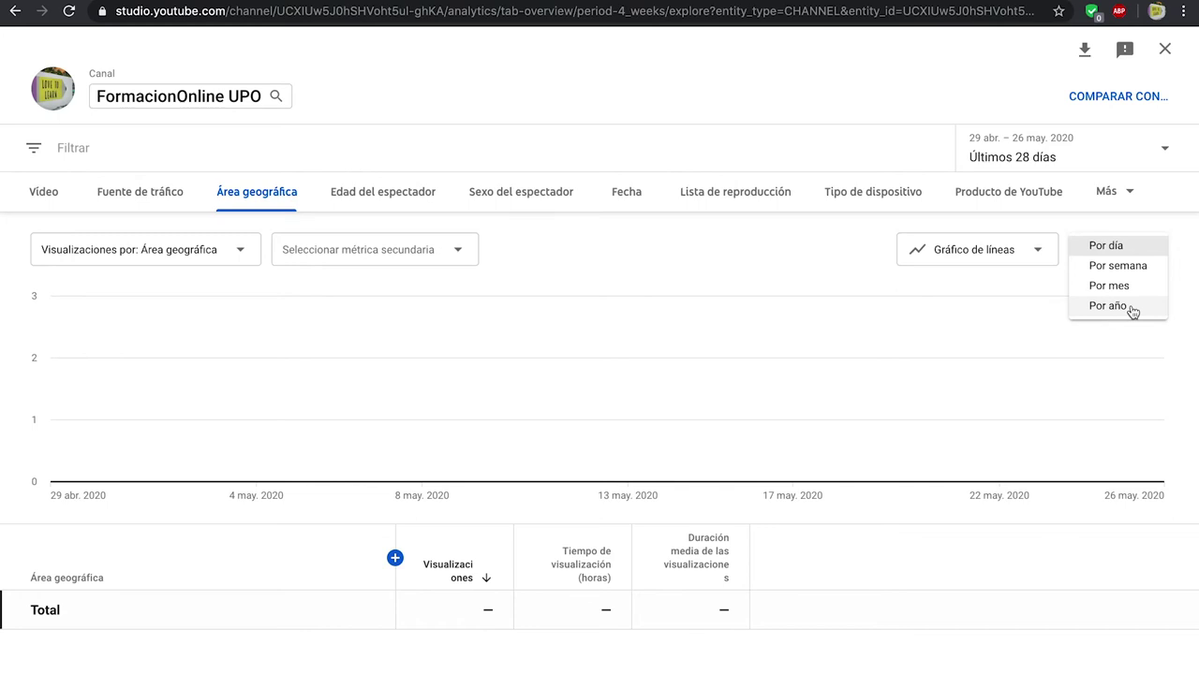
{"action": "left_click", "coordinate": [1117, 331]}
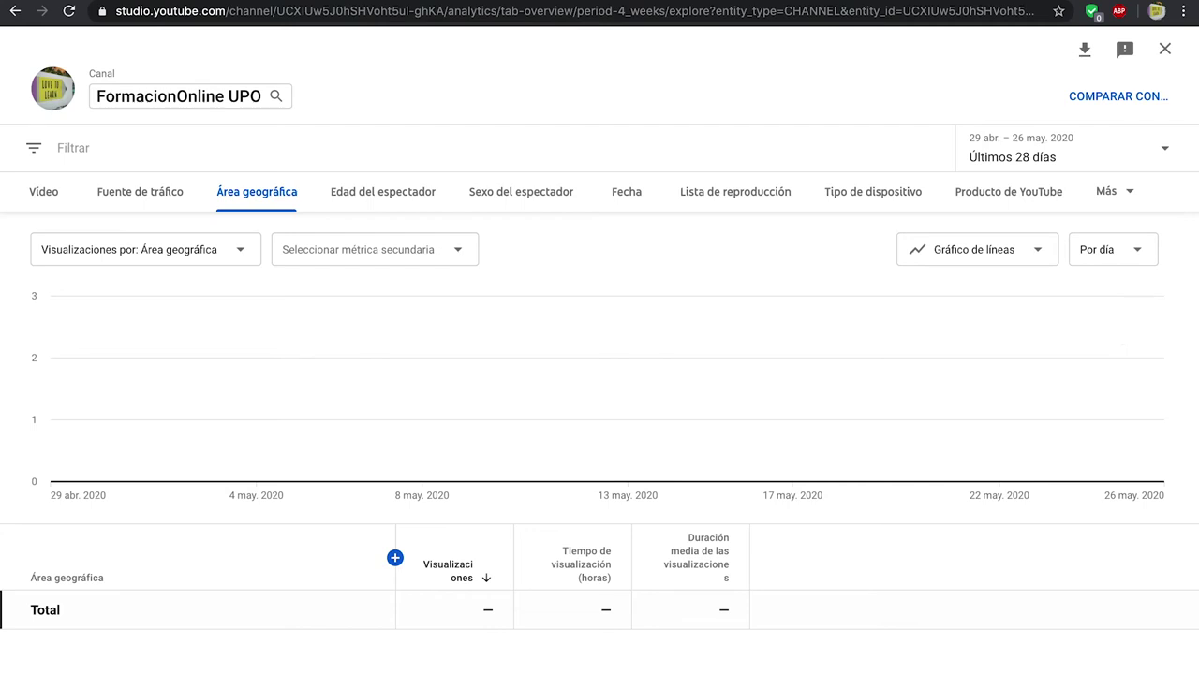
{"action": "left_click", "coordinate": [1164, 49]}
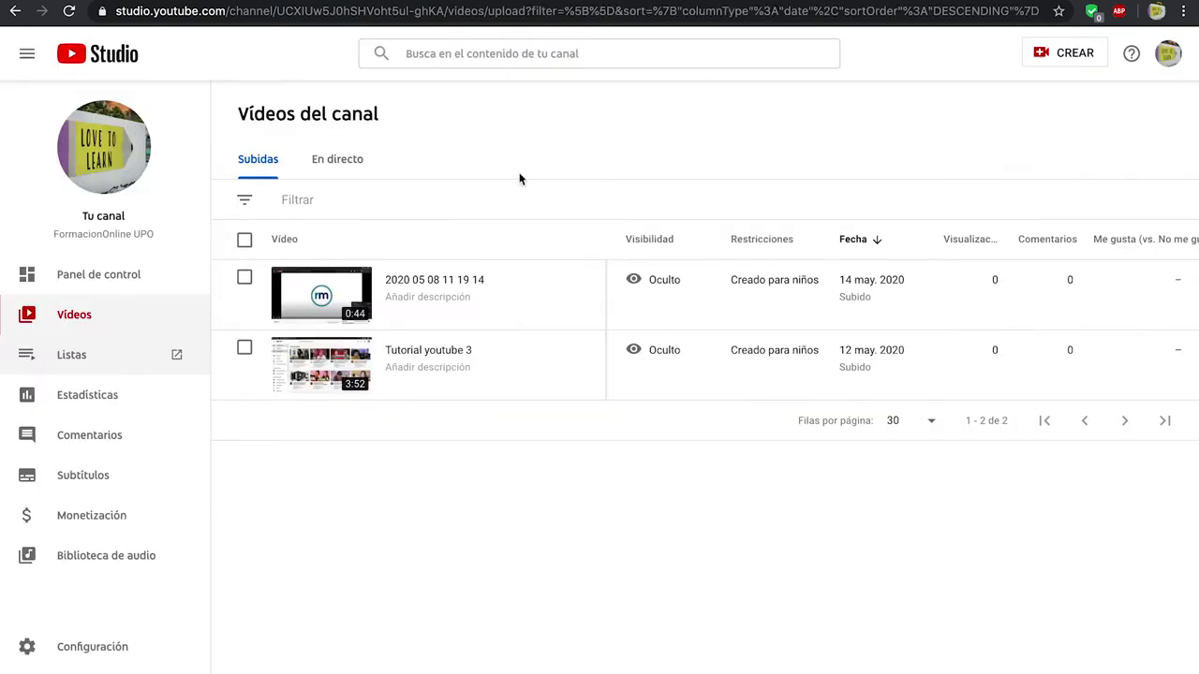
Review the channel's published comments, those pending review and those flagged as possible spam
{"action": "left_click", "coordinate": [97, 433]}
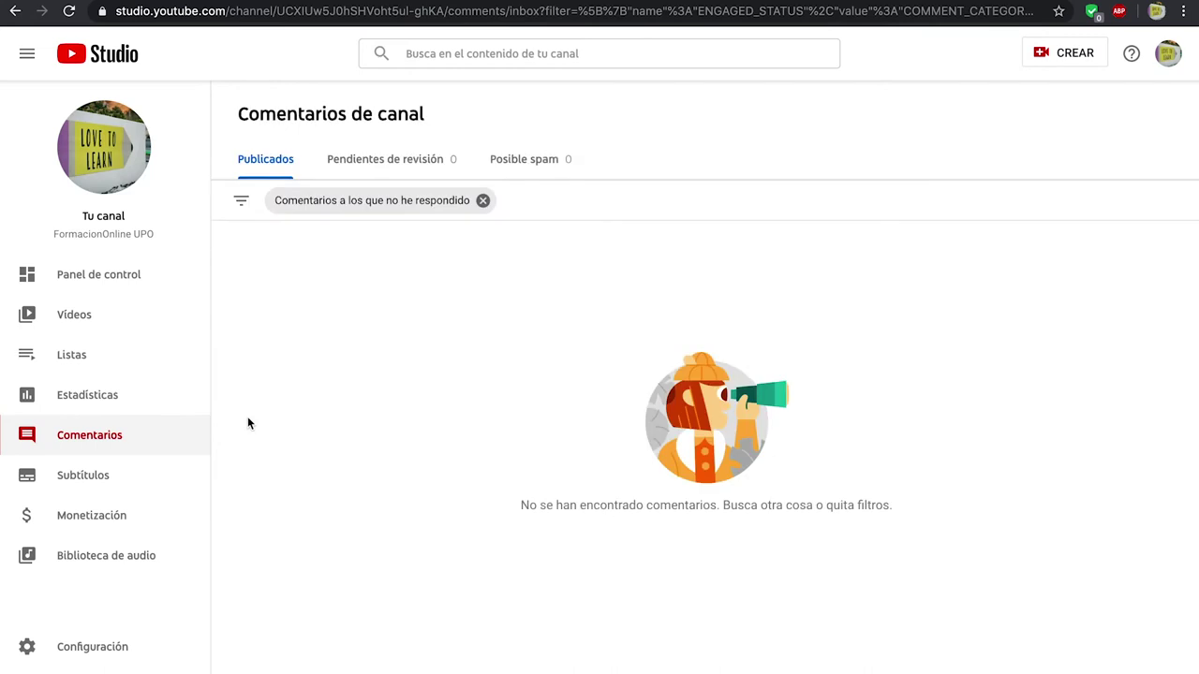
{"action": "left_click", "coordinate": [405, 172]}
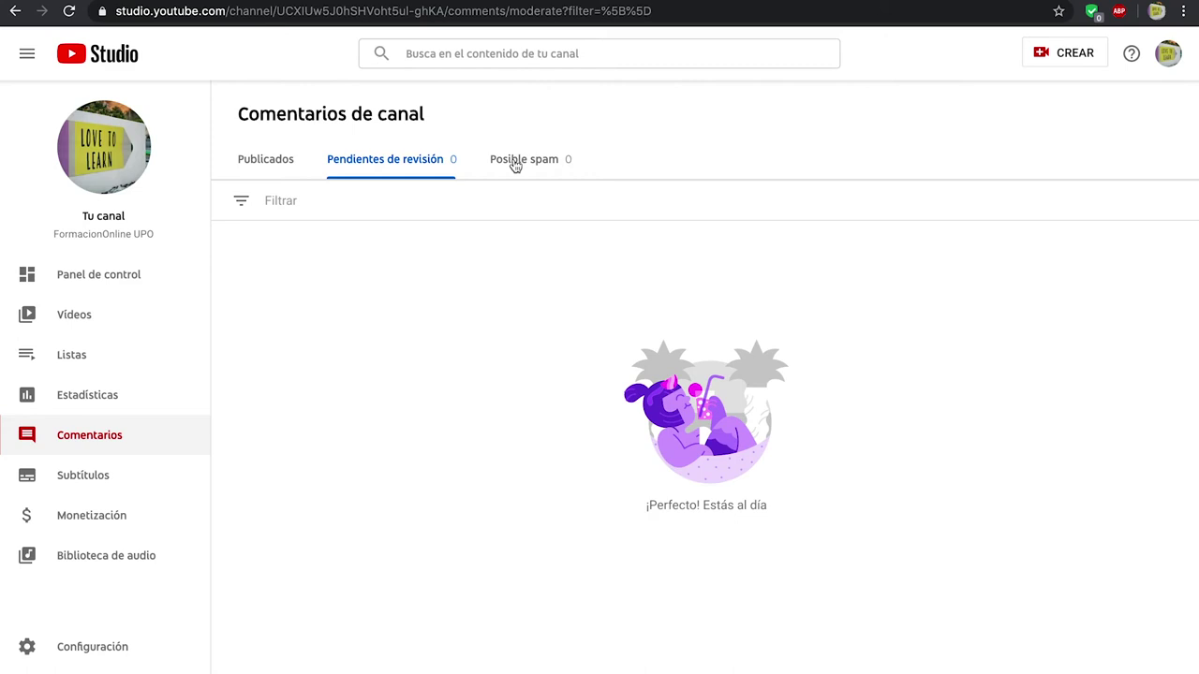
{"action": "left_click", "coordinate": [515, 166]}
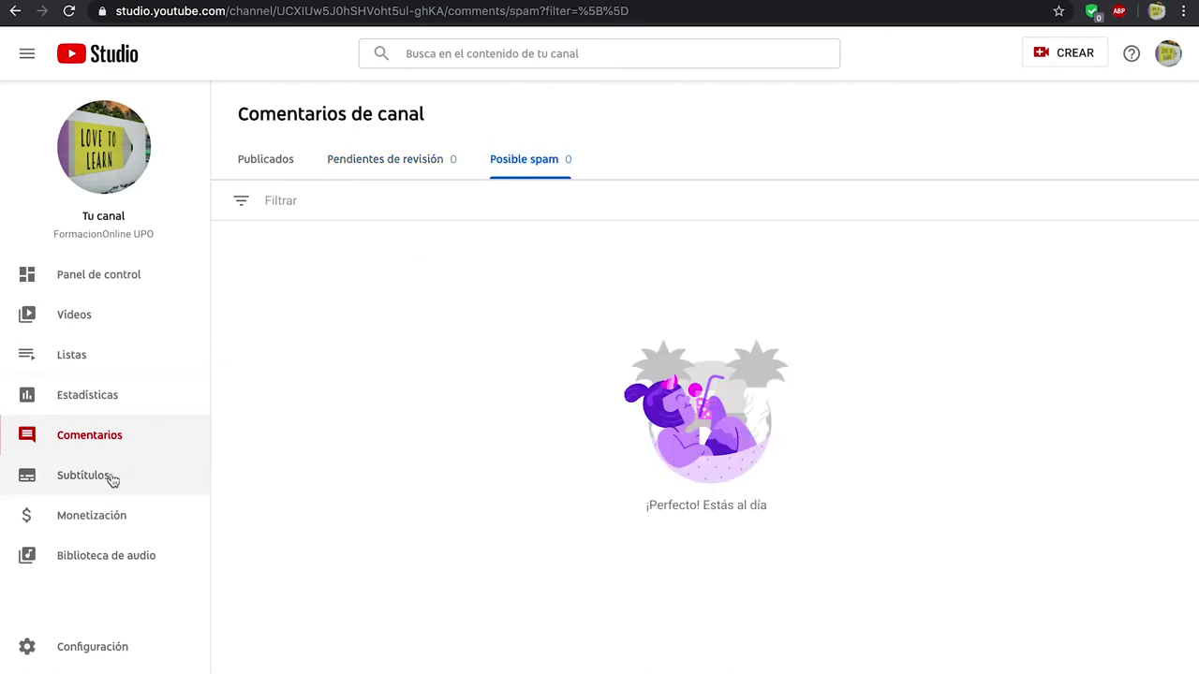
Open the Studio settings and view the default currency choices without changing the currency
{"action": "left_click", "coordinate": [106, 650]}
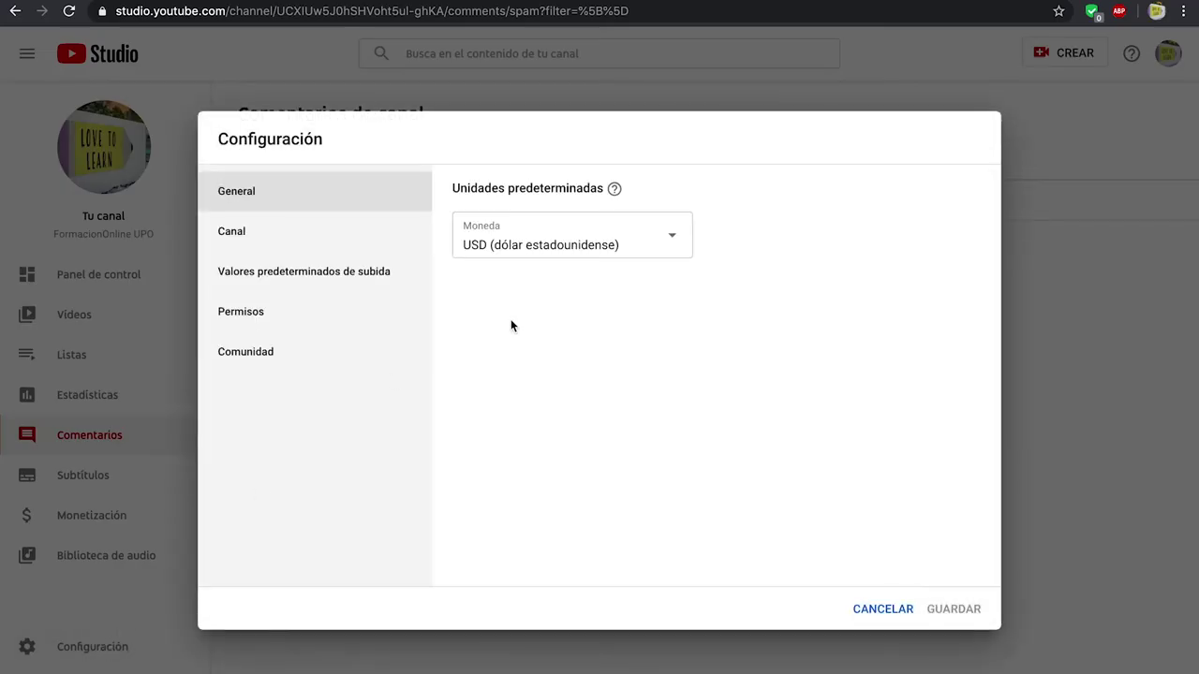
{"action": "left_click", "coordinate": [630, 246]}
{"action": "left_click", "coordinate": [725, 230]}
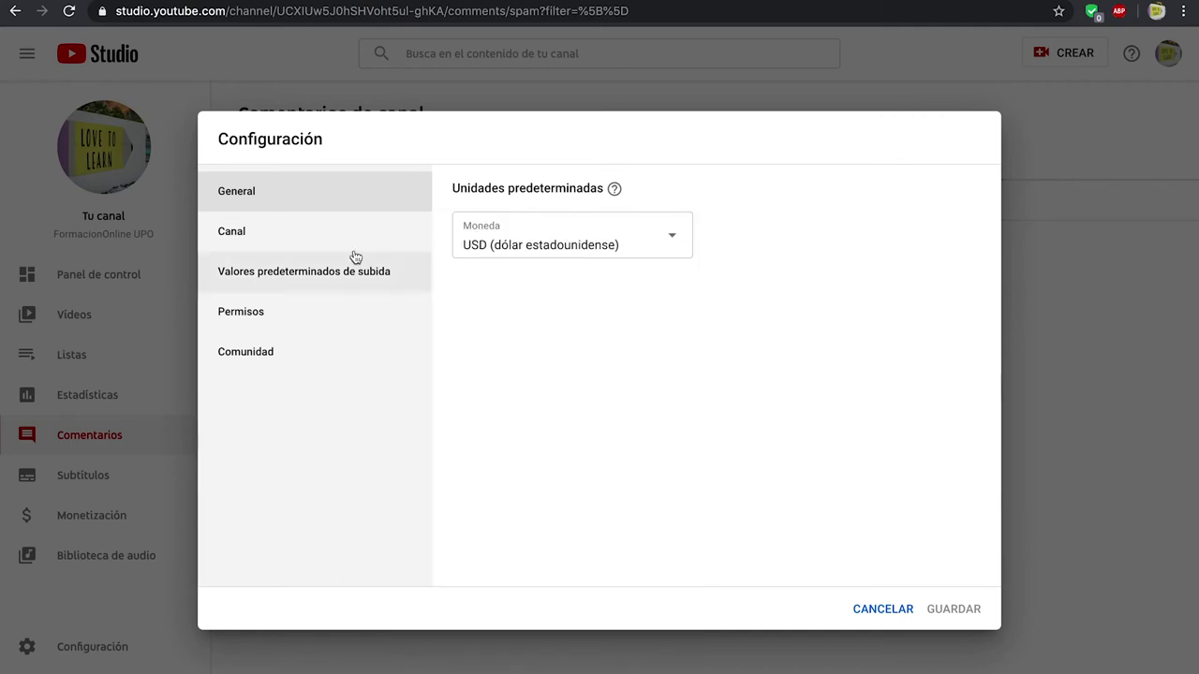
Enable "Desactivar anuncios basados en intereses" in the channel's advanced settings
{"action": "left_click", "coordinate": [324, 243]}
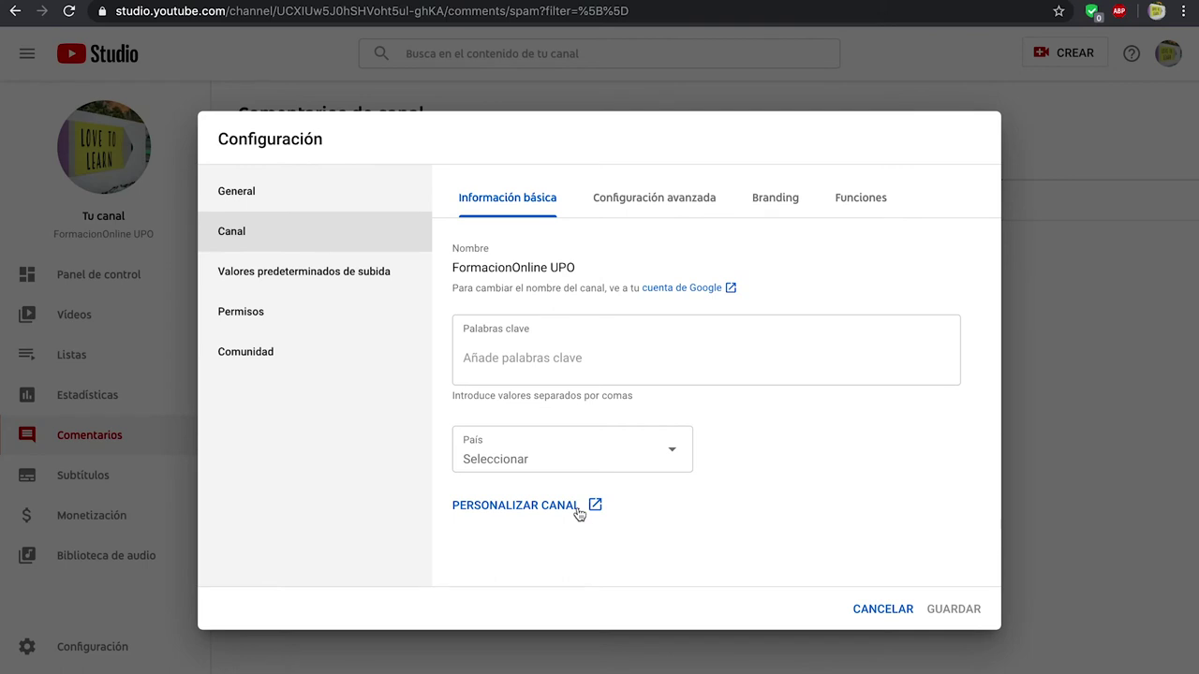
{"action": "left_click", "coordinate": [658, 202]}
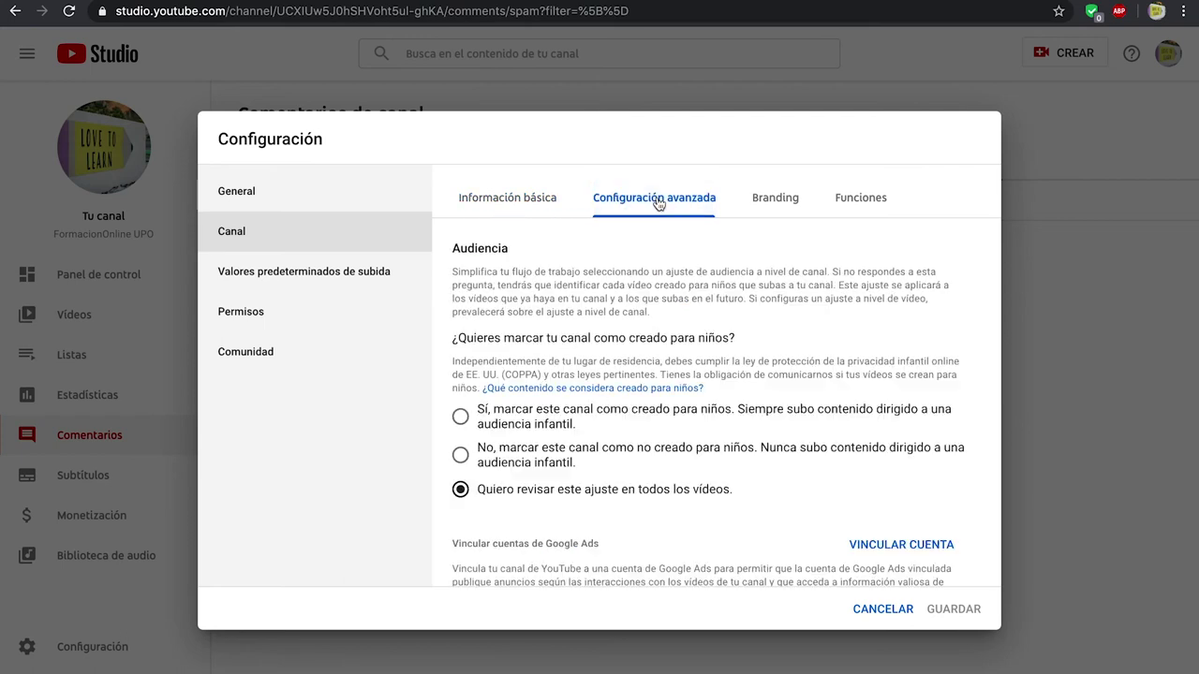
{"action": "scroll", "coordinate": [558, 309], "scroll_direction": "down", "scroll_amount": 3}
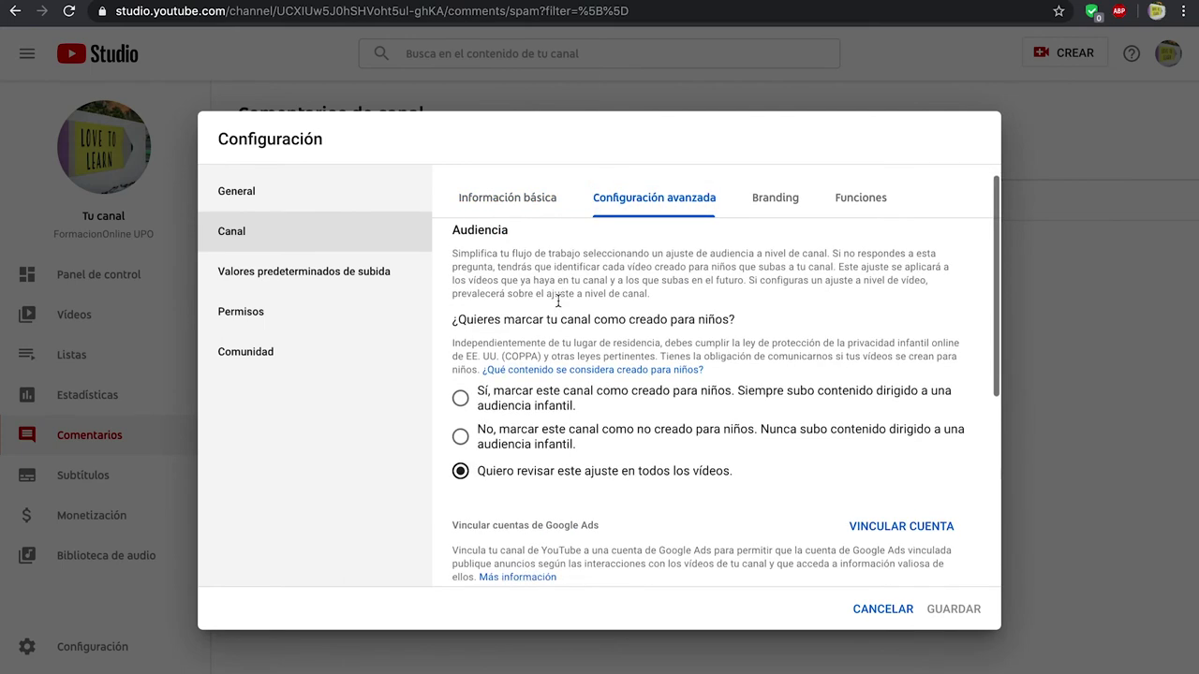
{"action": "scroll", "coordinate": [558, 302], "scroll_direction": "down", "scroll_amount": 3}
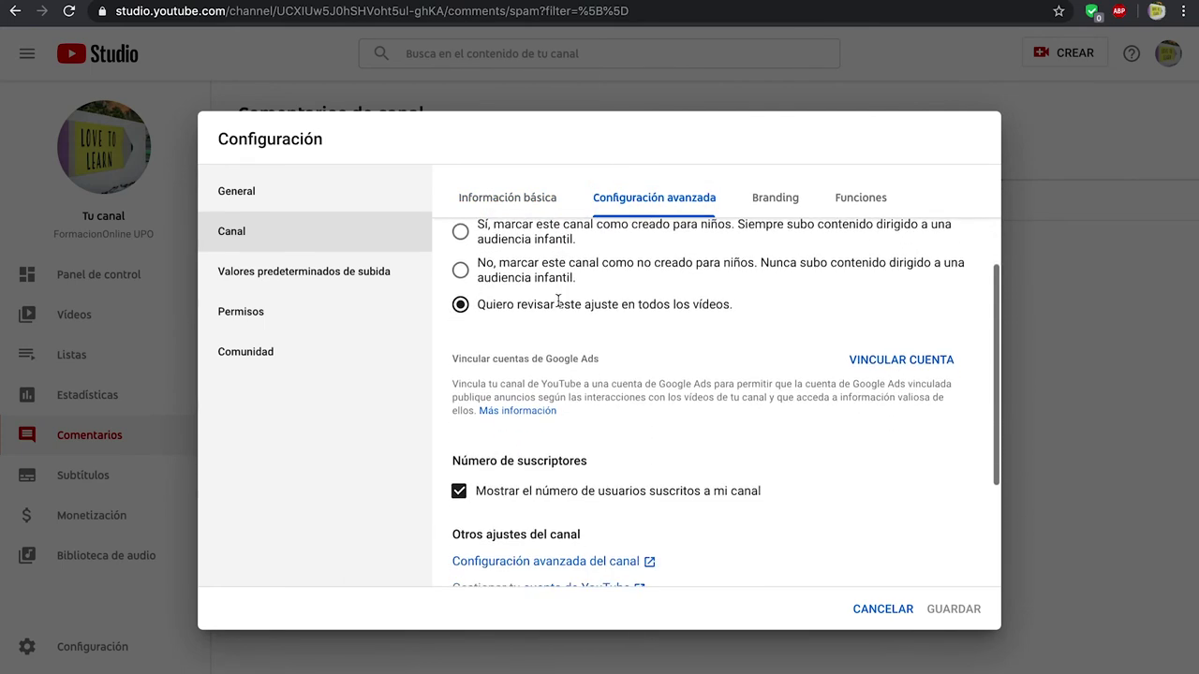
{"action": "scroll", "coordinate": [558, 304], "scroll_direction": "down", "scroll_amount": 2}
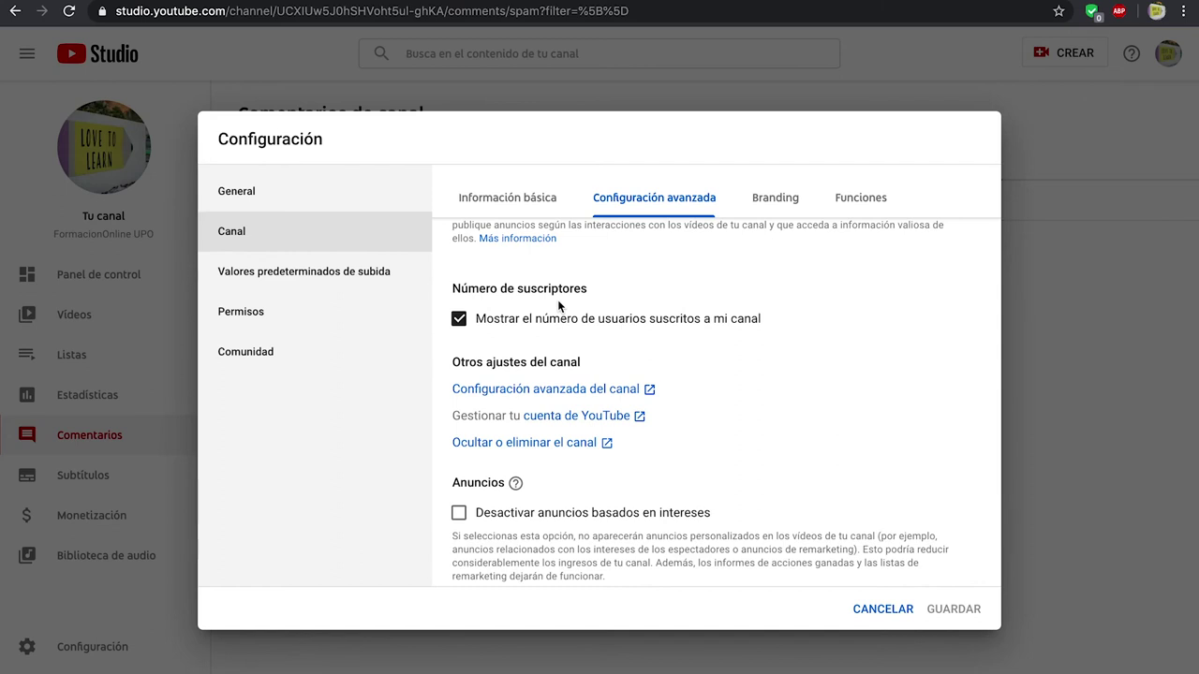
{"action": "scroll", "coordinate": [558, 305], "scroll_direction": "down", "scroll_amount": 1}
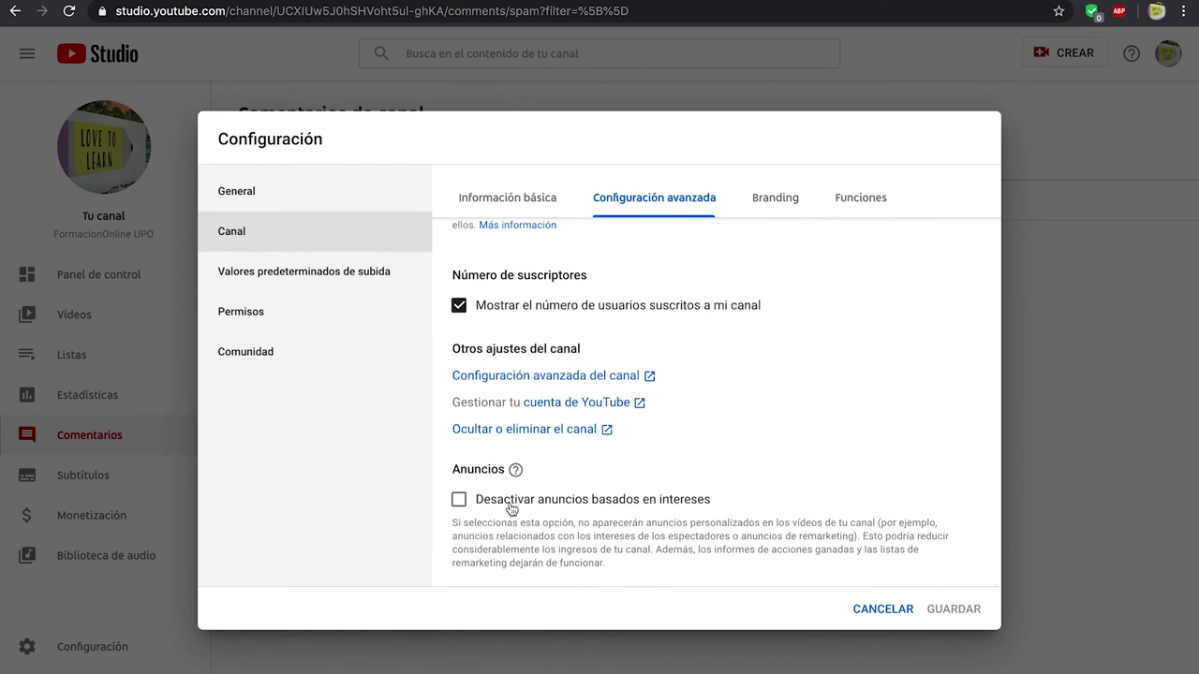
{"action": "left_click", "coordinate": [459, 499]}
Review the channel's video watermark settings and the details and requirements of the default and phone-verified features
{"action": "left_click", "coordinate": [760, 203]}
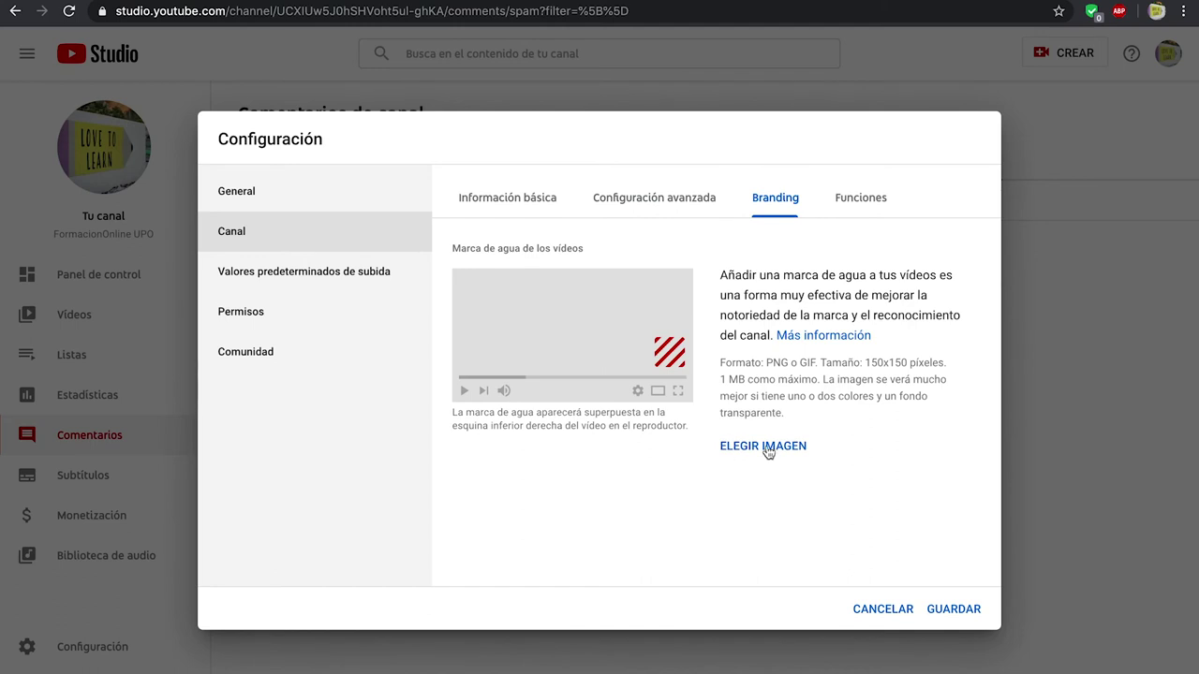
{"action": "left_click", "coordinate": [861, 208]}
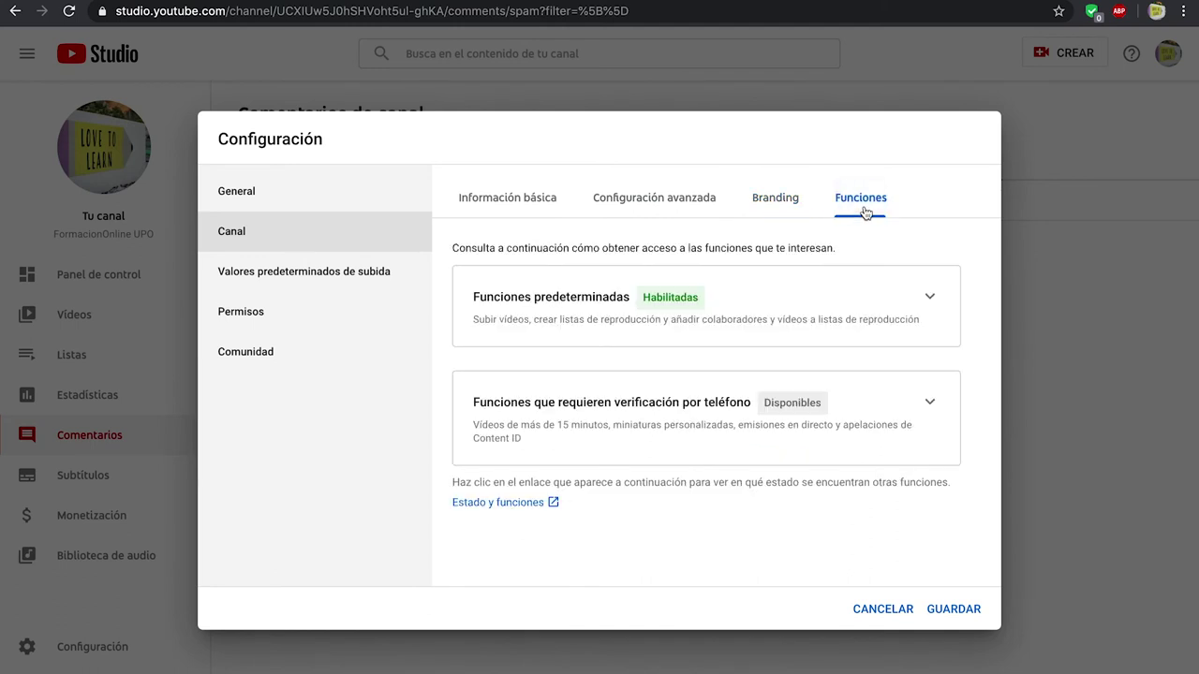
{"action": "left_click", "coordinate": [929, 298]}
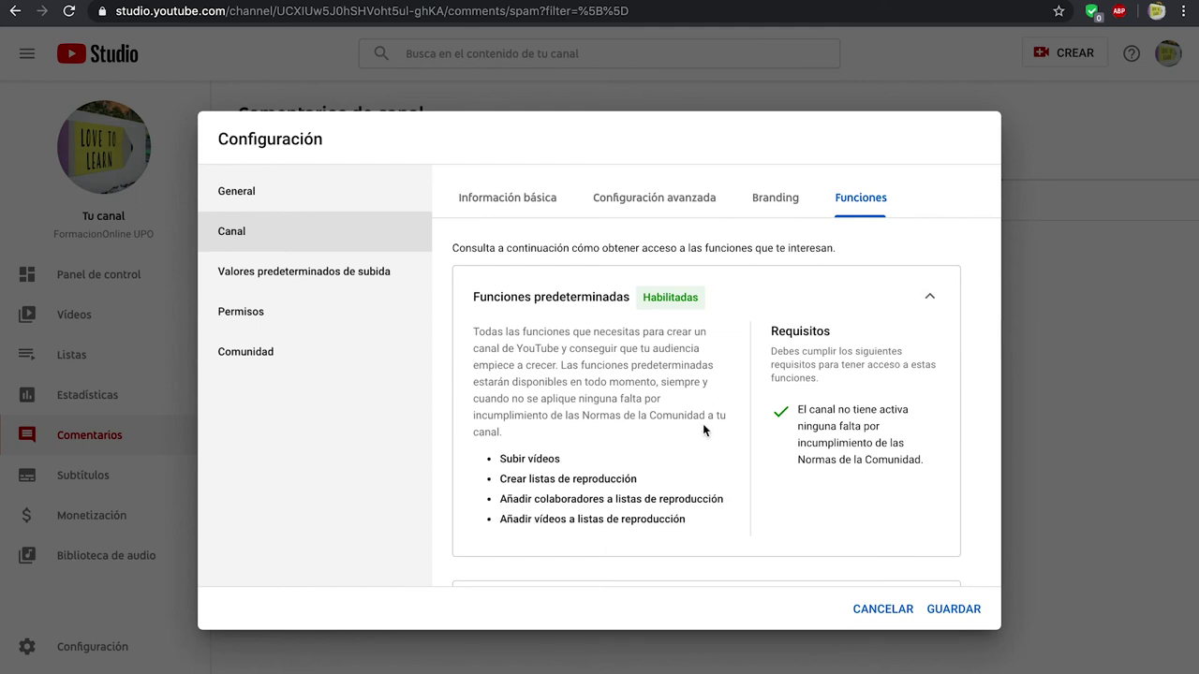
{"action": "scroll", "coordinate": [703, 428], "scroll_direction": "down", "scroll_amount": 2}
{"action": "scroll", "coordinate": [703, 428], "scroll_direction": "down", "scroll_amount": 1}
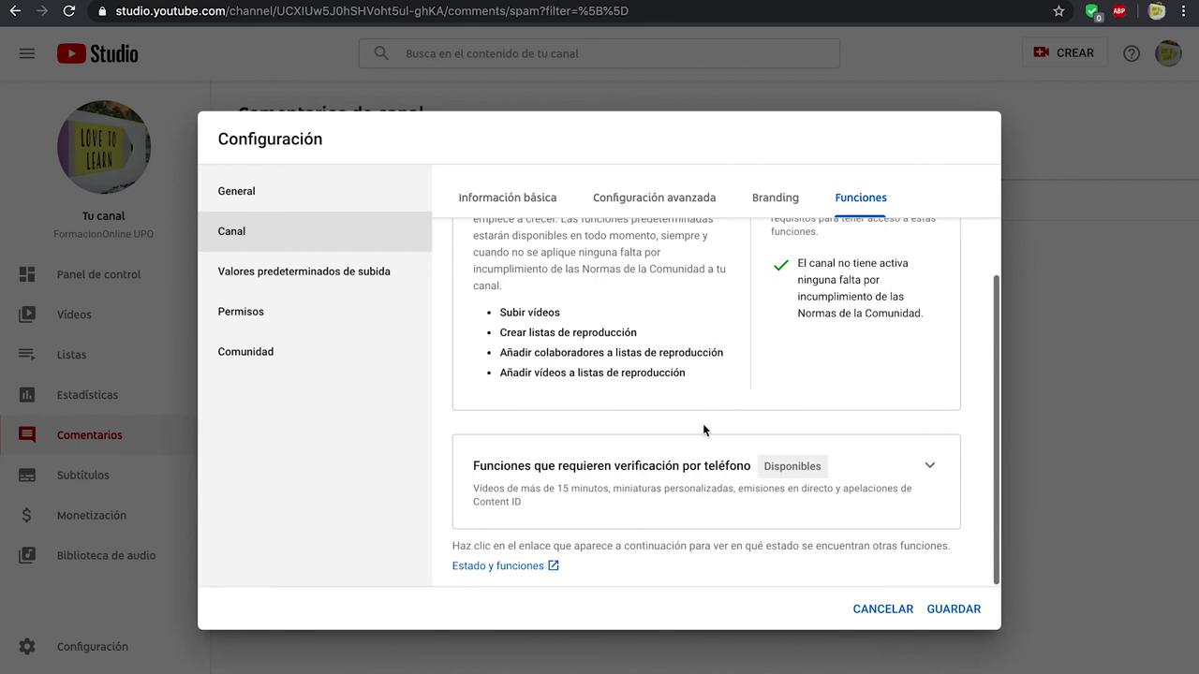
{"action": "left_click", "coordinate": [927, 465]}
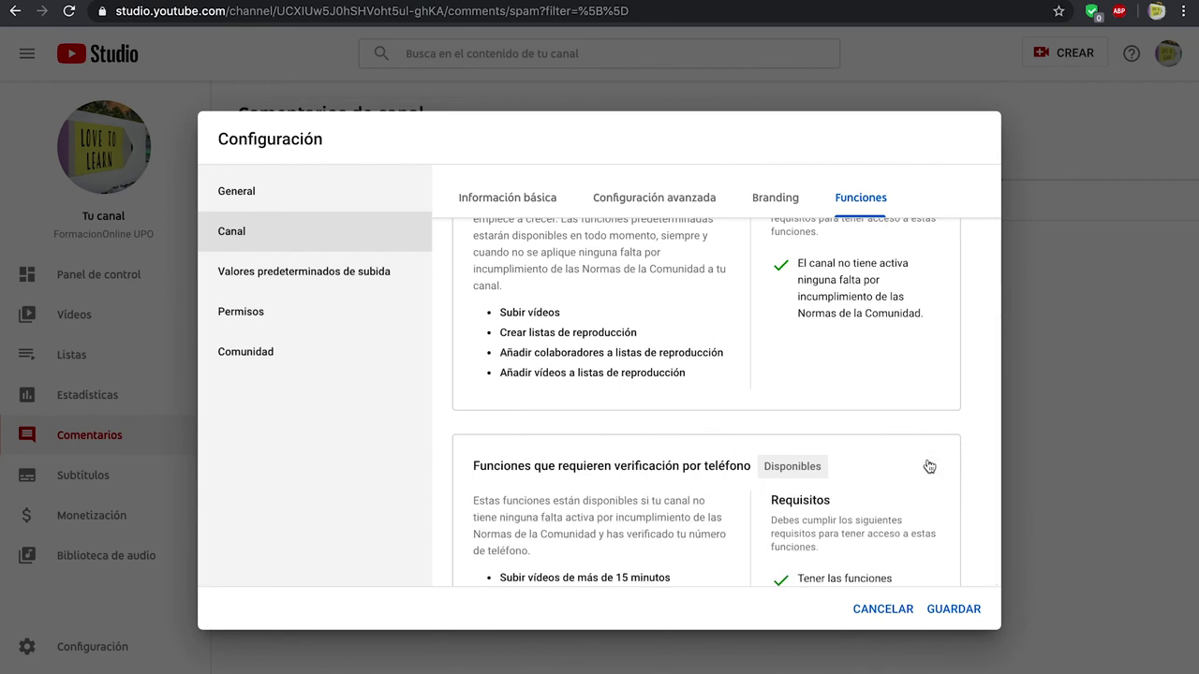
{"action": "scroll", "coordinate": [928, 466], "scroll_direction": "down", "scroll_amount": 2}
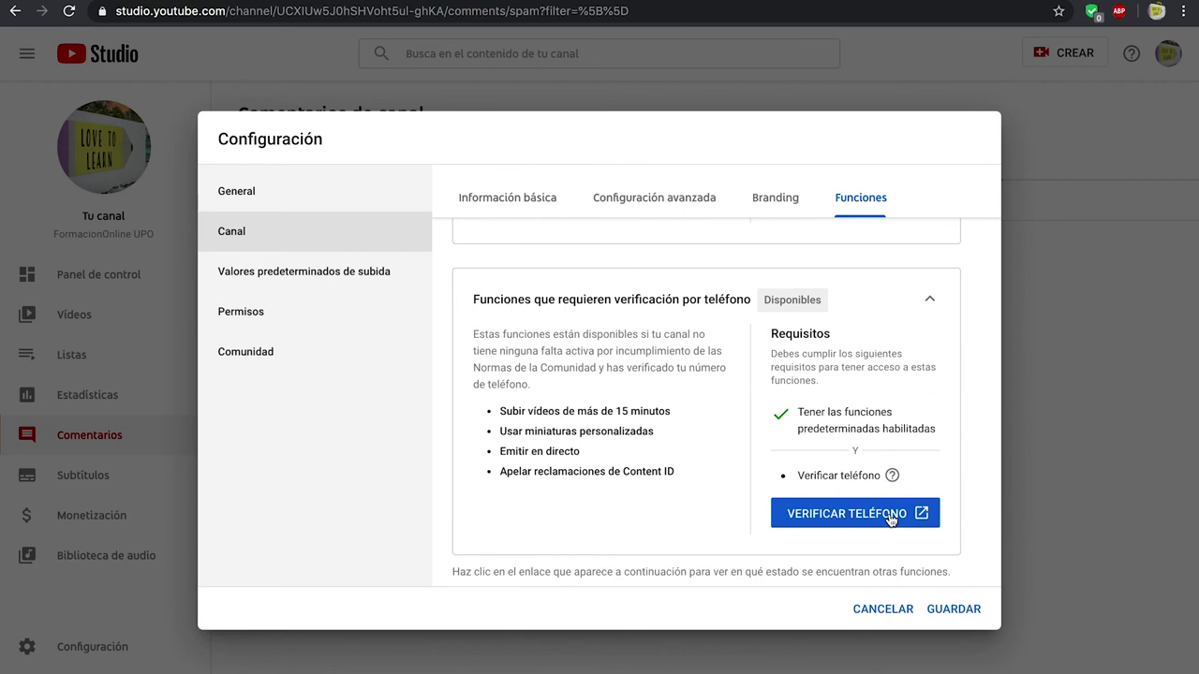
Review the basic and advanced upload defaults, including the comment visibility choices, without changing any value
{"action": "left_click", "coordinate": [340, 282]}
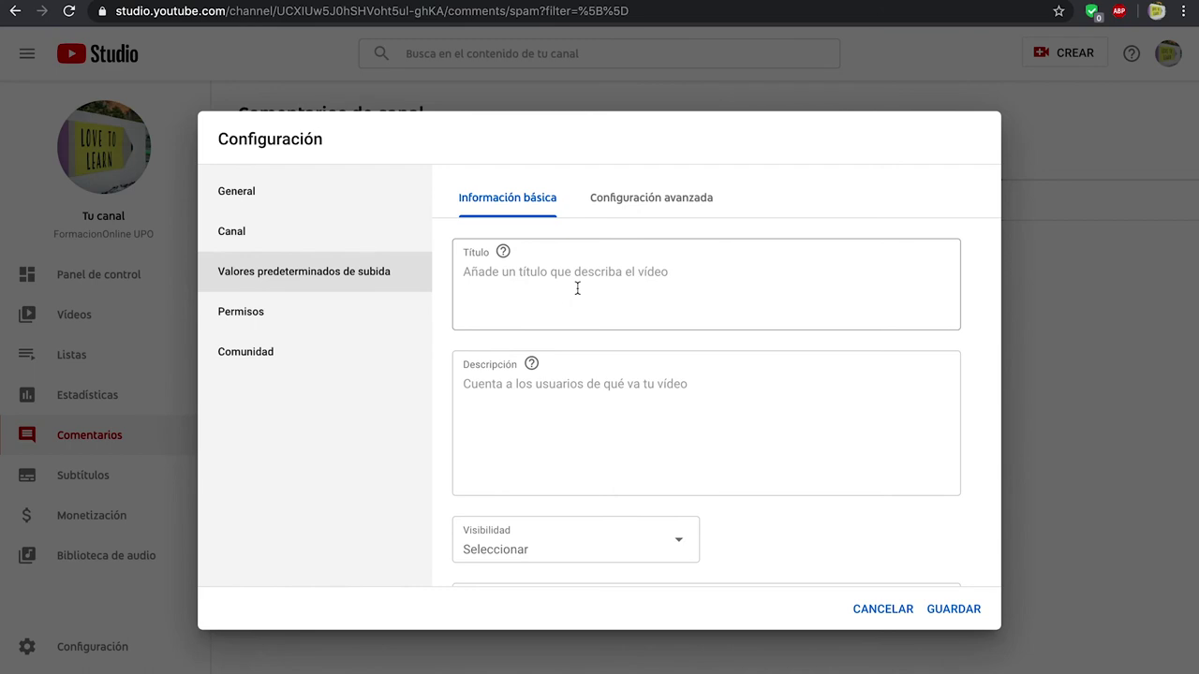
{"action": "scroll", "coordinate": [576, 288], "scroll_direction": "down", "scroll_amount": 2}
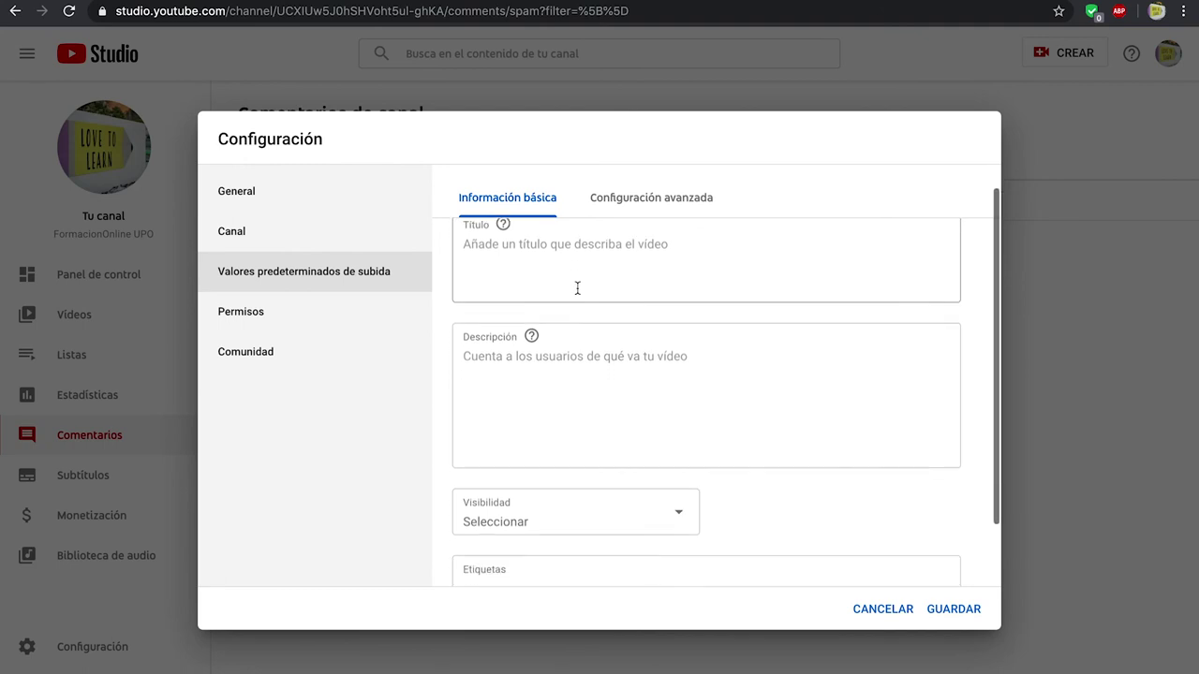
{"action": "scroll", "coordinate": [577, 287], "scroll_direction": "down", "scroll_amount": 1}
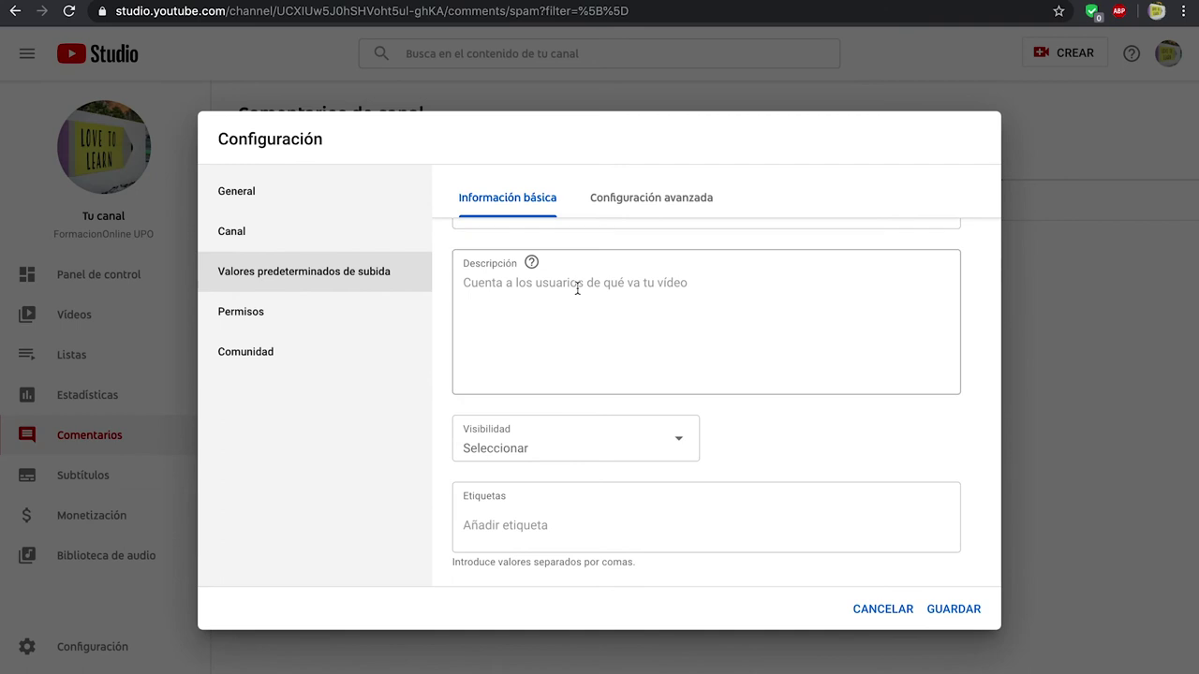
{"action": "left_click", "coordinate": [632, 208]}
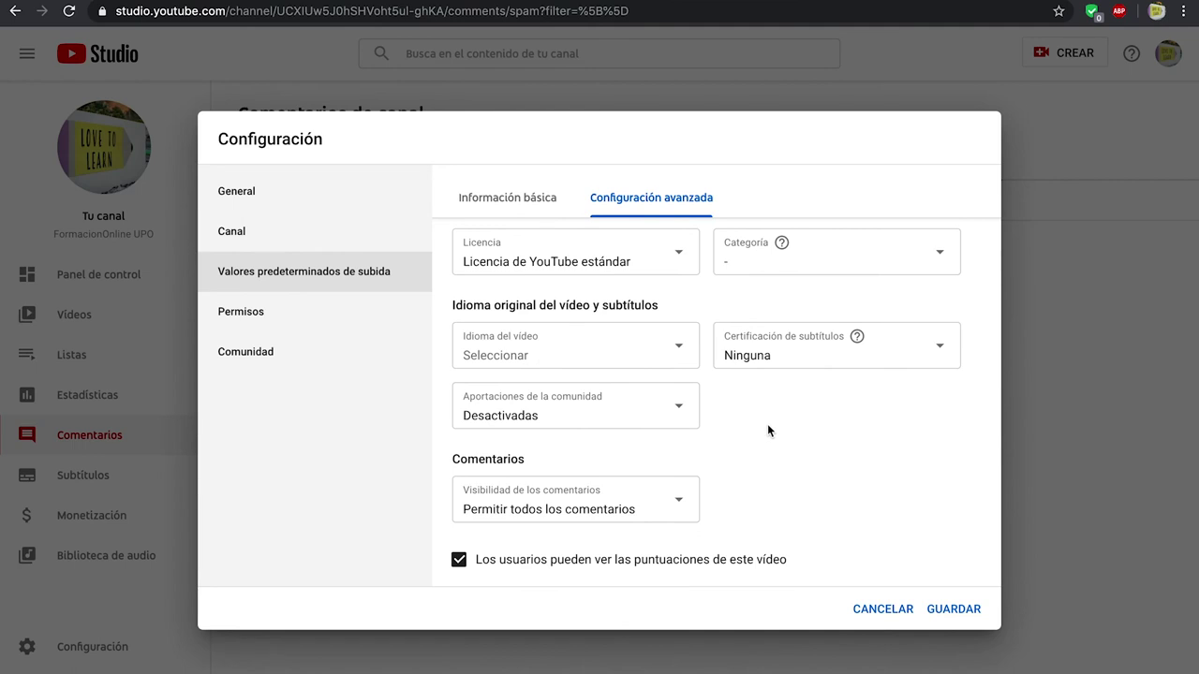
{"action": "left_click", "coordinate": [677, 506]}
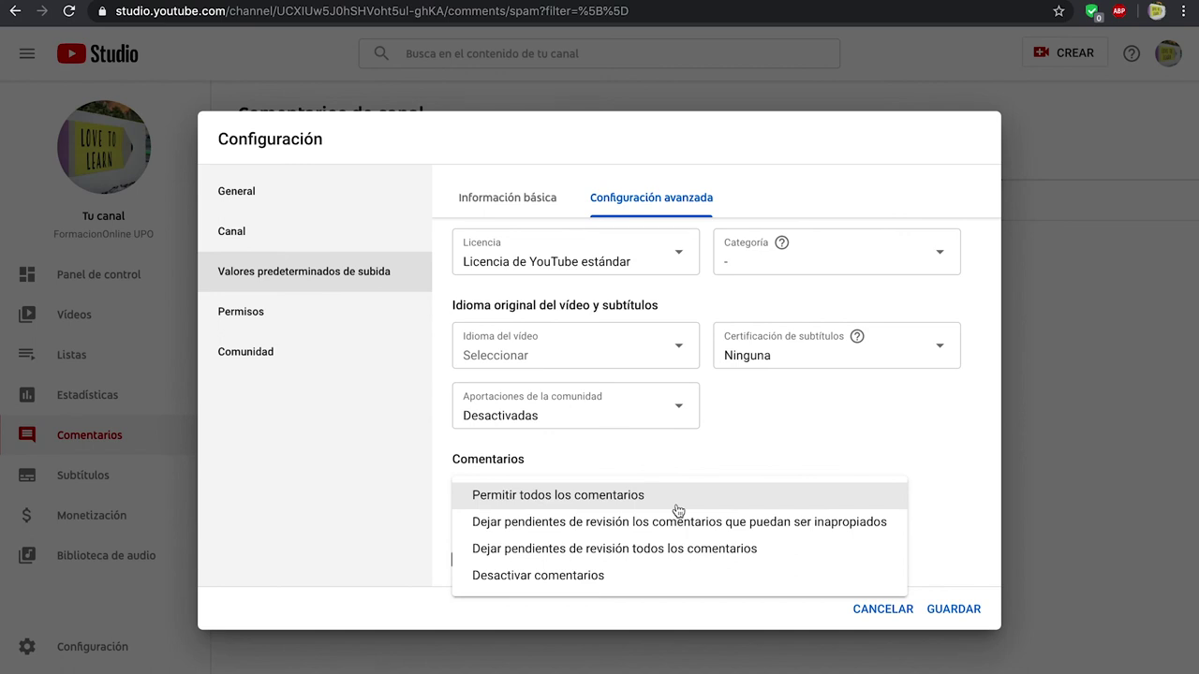
{"action": "left_click", "coordinate": [760, 450]}
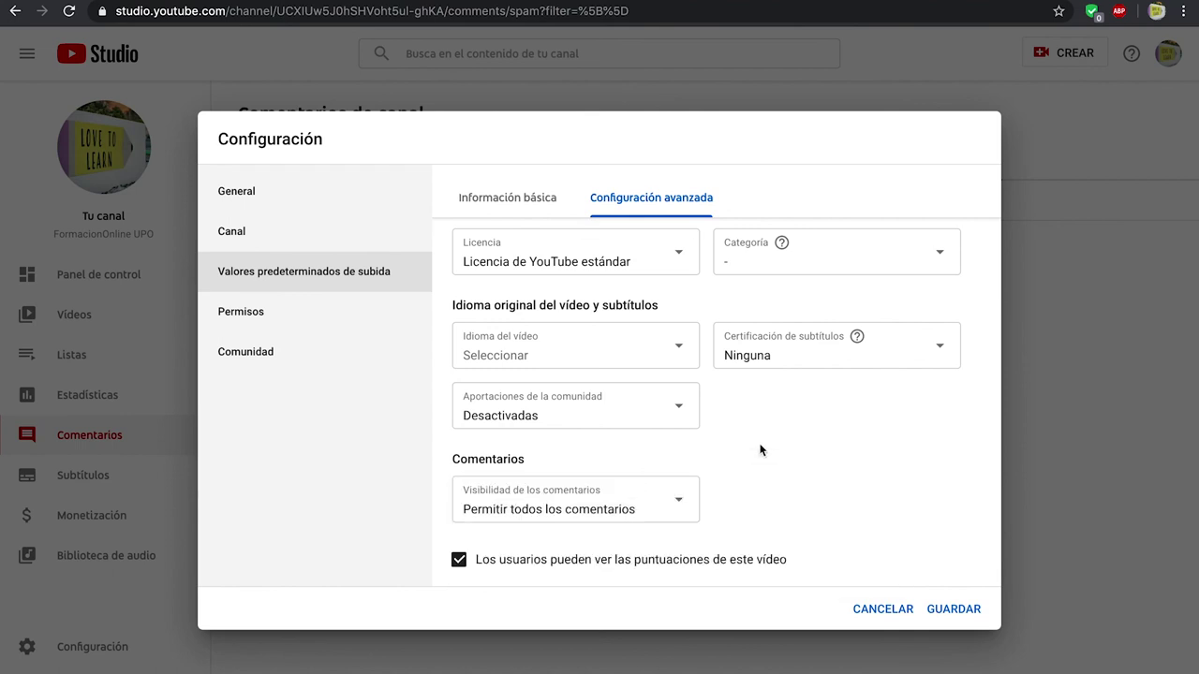
Check the access roles offered when inviting a user to the channel, and dismiss the invitation without sending it
{"action": "left_click", "coordinate": [314, 323]}
{"action": "left_click", "coordinate": [947, 193]}
{"action": "left_click", "coordinate": [849, 343]}
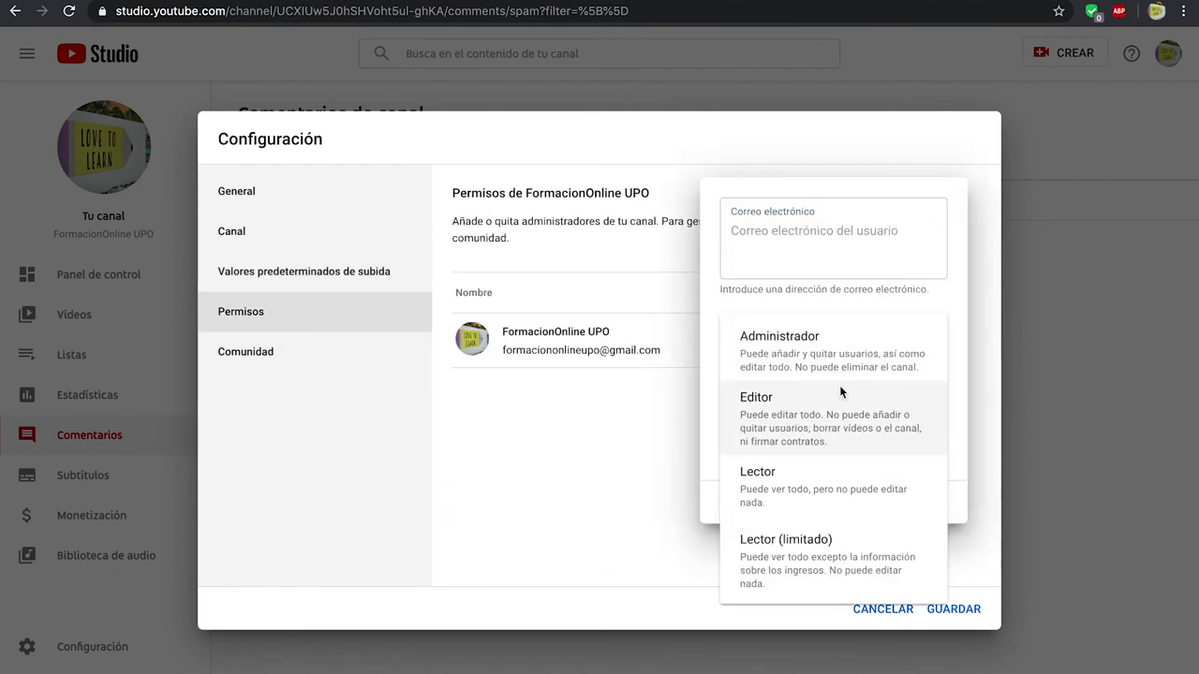
{"action": "left_click", "coordinate": [621, 521]}
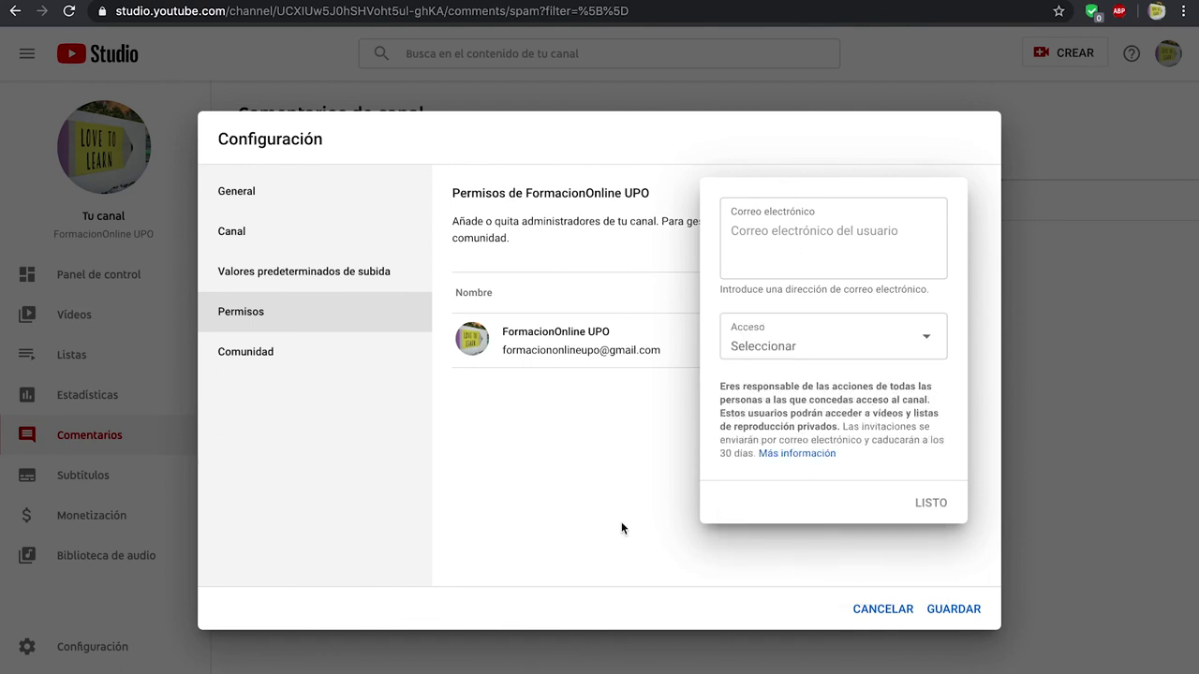
{"action": "left_click", "coordinate": [532, 426]}
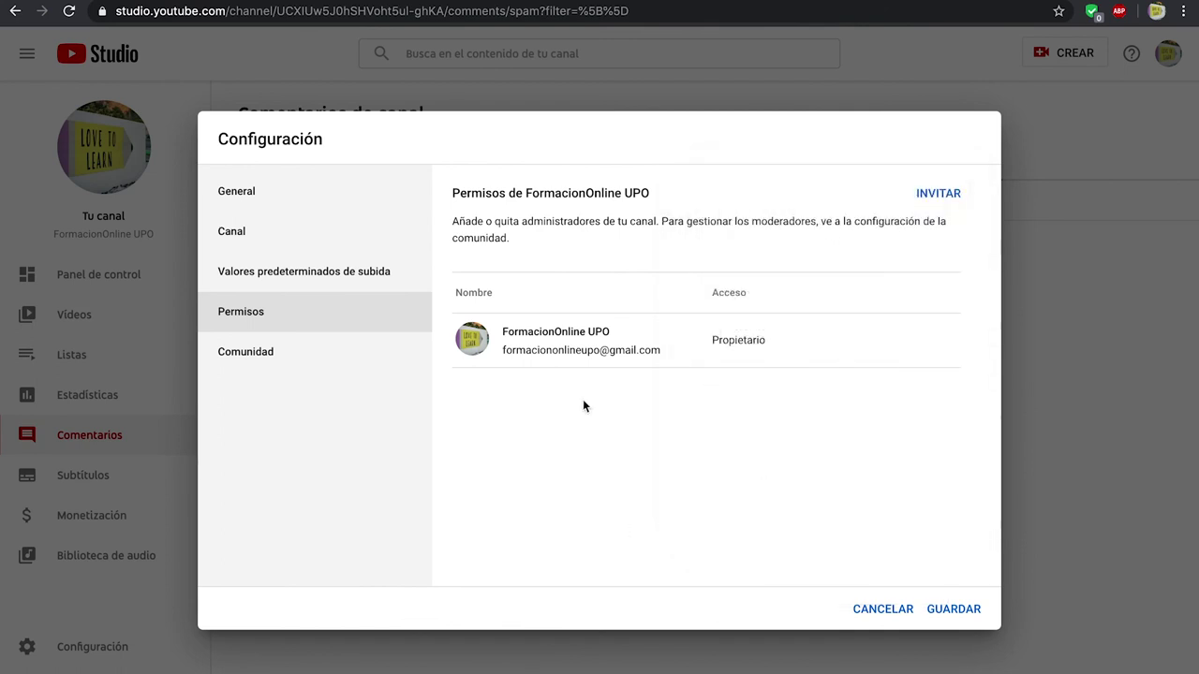
Review the community's automated filters, from moderators and approved or hidden users to blocked words and link blocking
{"action": "left_click", "coordinate": [345, 358]}
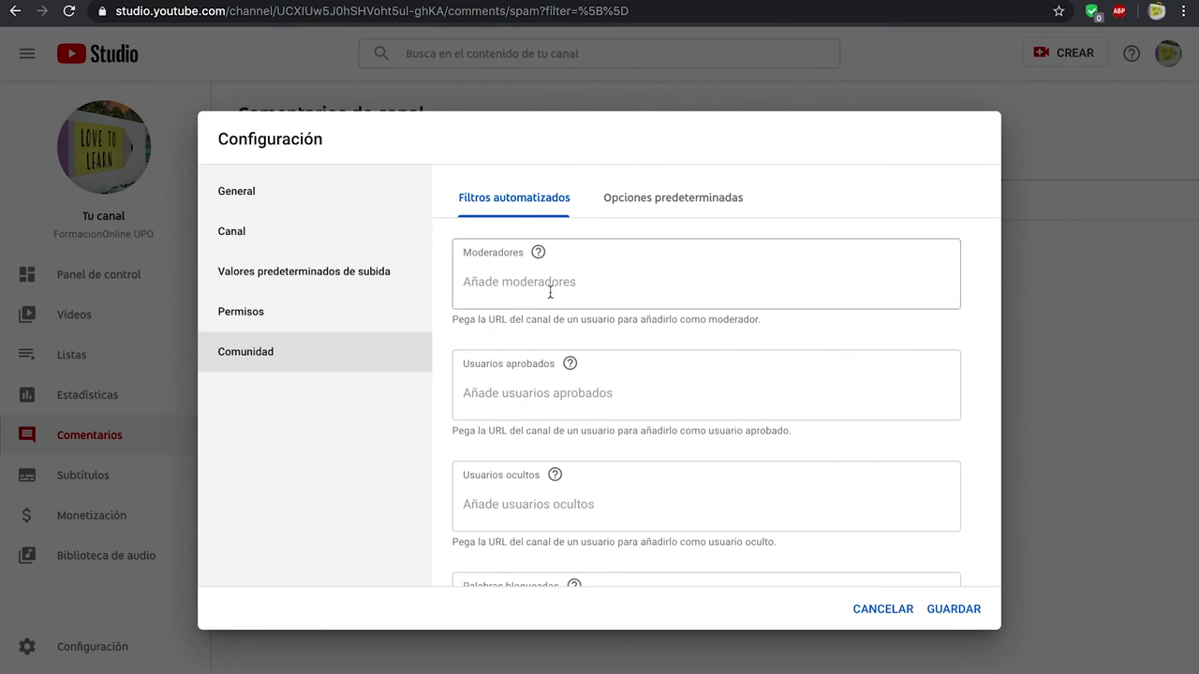
{"action": "scroll", "coordinate": [663, 282], "scroll_direction": "down", "scroll_amount": 1}
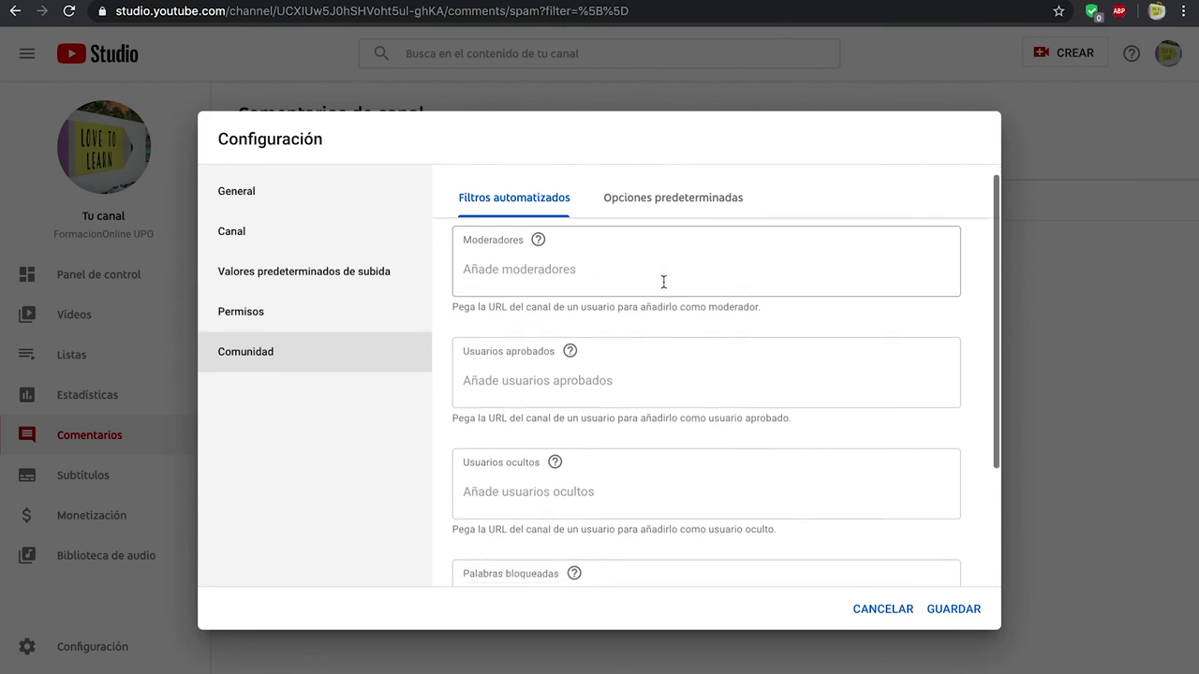
{"action": "scroll", "coordinate": [663, 282], "scroll_direction": "down", "scroll_amount": 3}
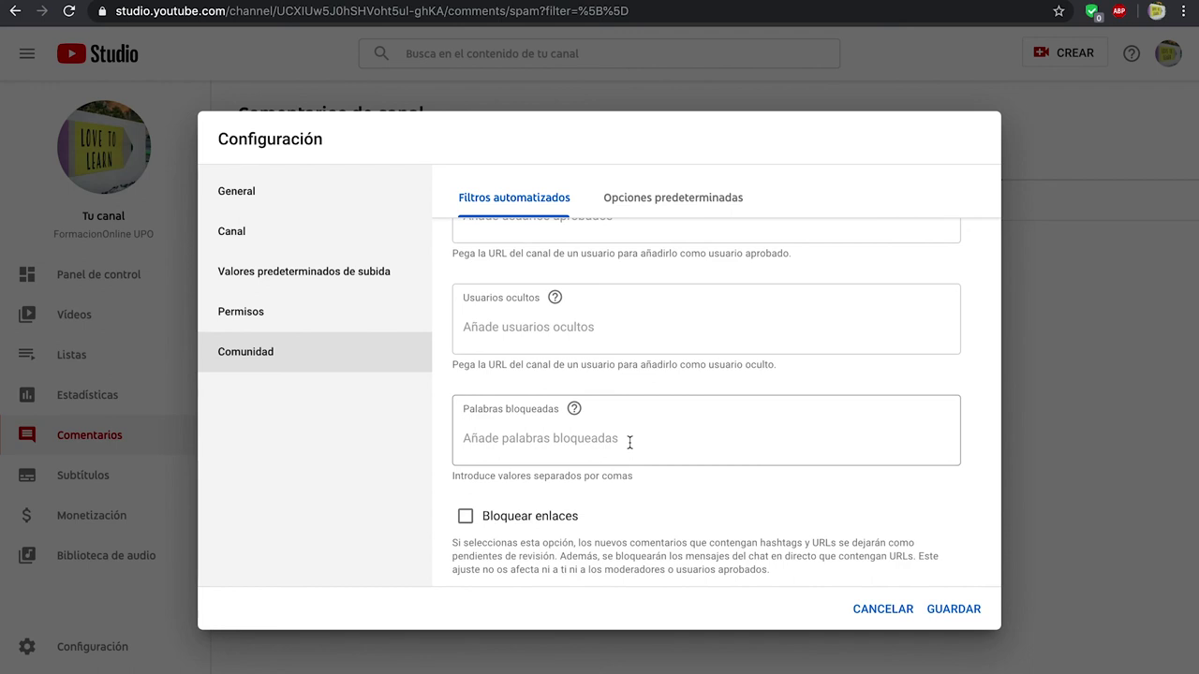
{"action": "scroll", "coordinate": [629, 442], "scroll_direction": "up", "scroll_amount": 4}
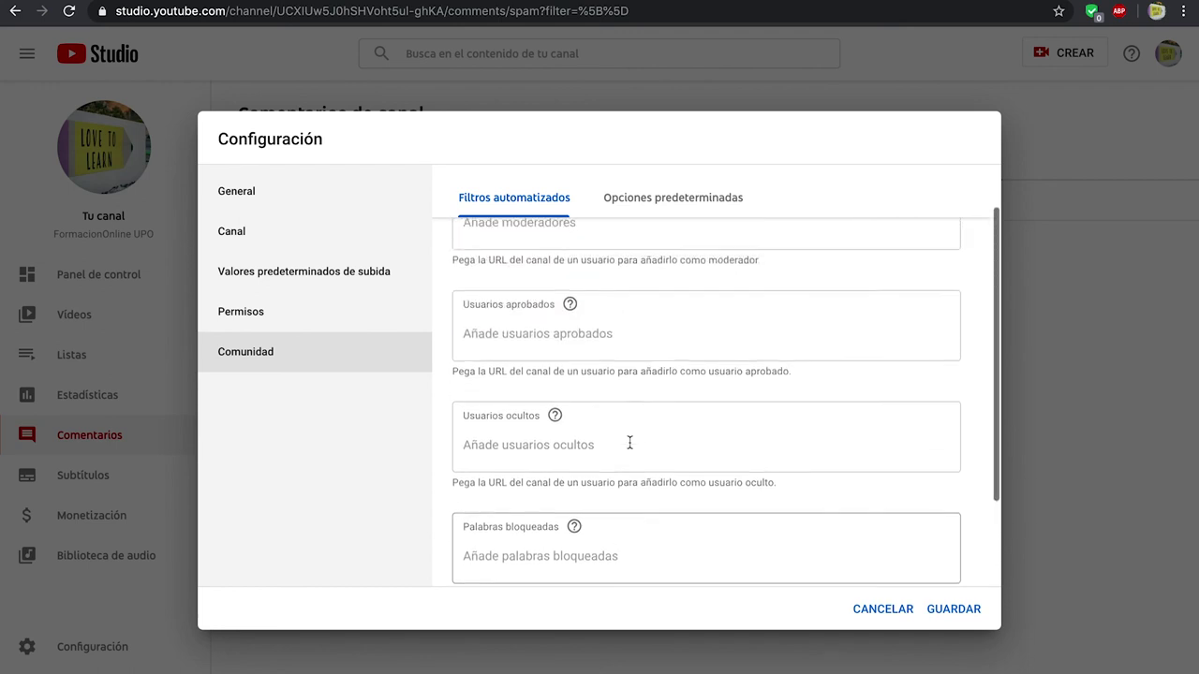
View the community's default comment options for new videos and for the Comentarios tab of the channel
{"action": "left_click", "coordinate": [674, 199]}
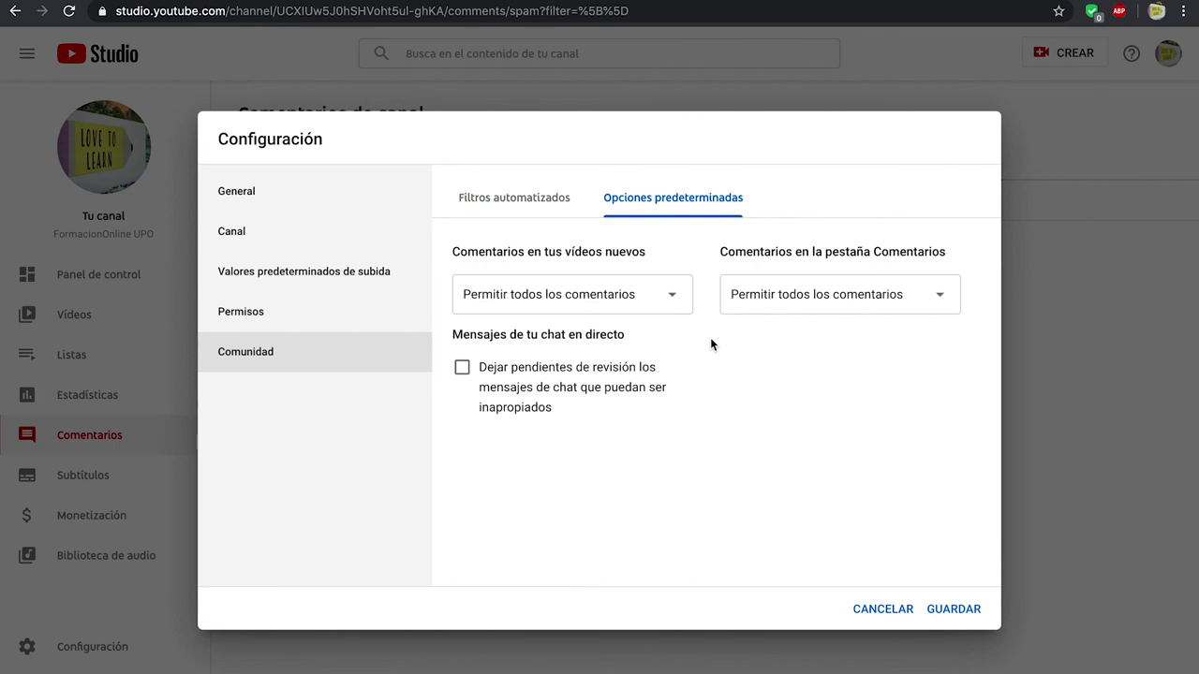
{"action": "left_click", "coordinate": [666, 292]}
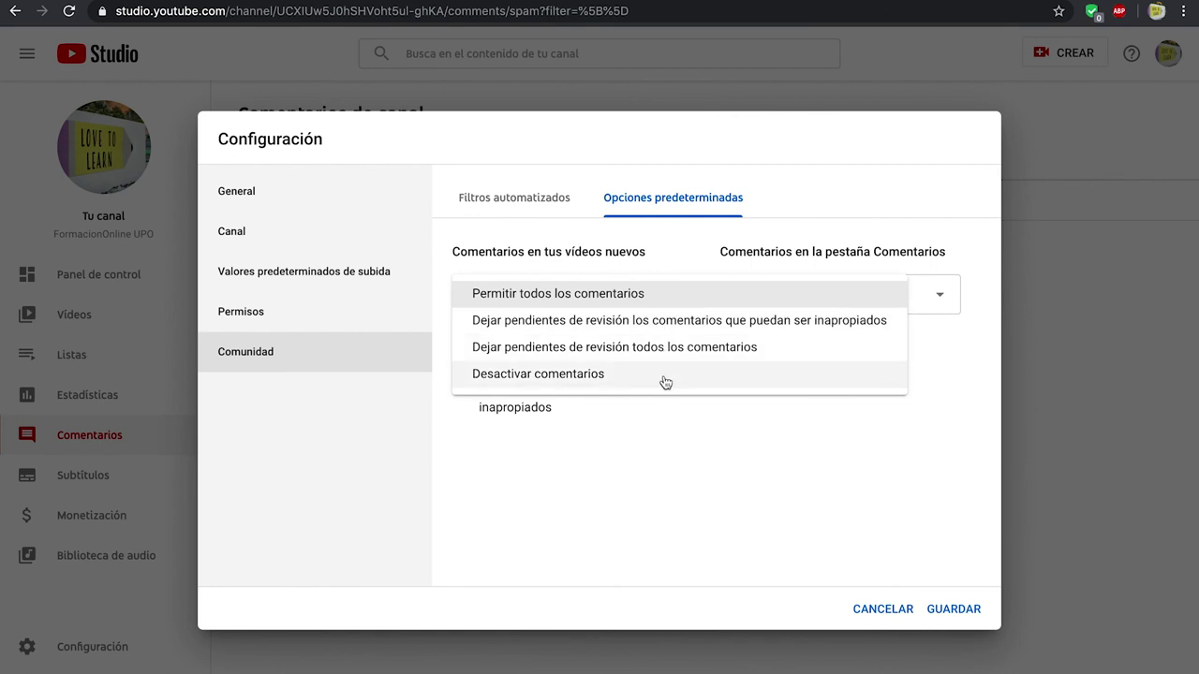
{"action": "left_click", "coordinate": [934, 301]}
{"action": "left_click", "coordinate": [934, 301]}
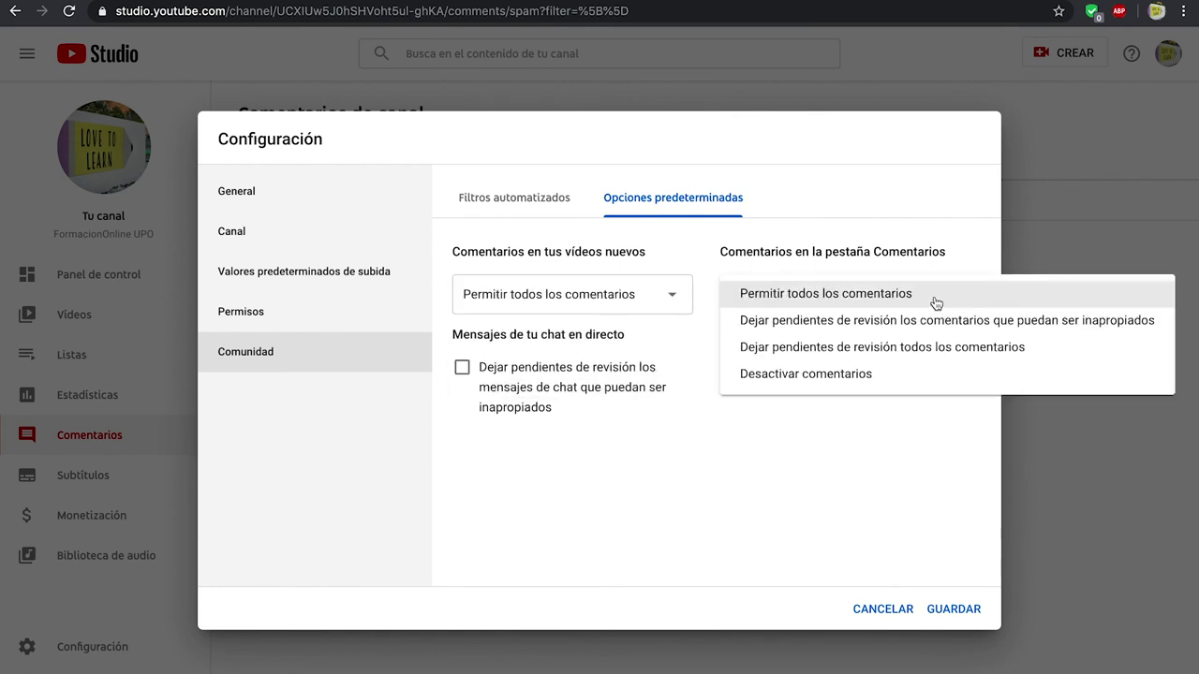